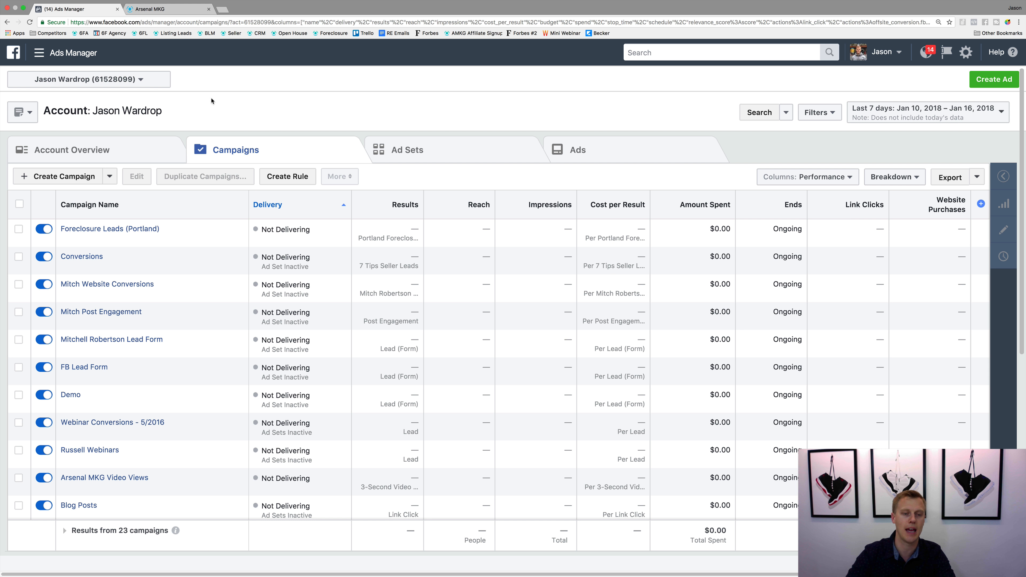
# Step: Create a new campaign with the Lead generation objective and name it "Lead generation (Demo)"
pyautogui.click(49, 177)
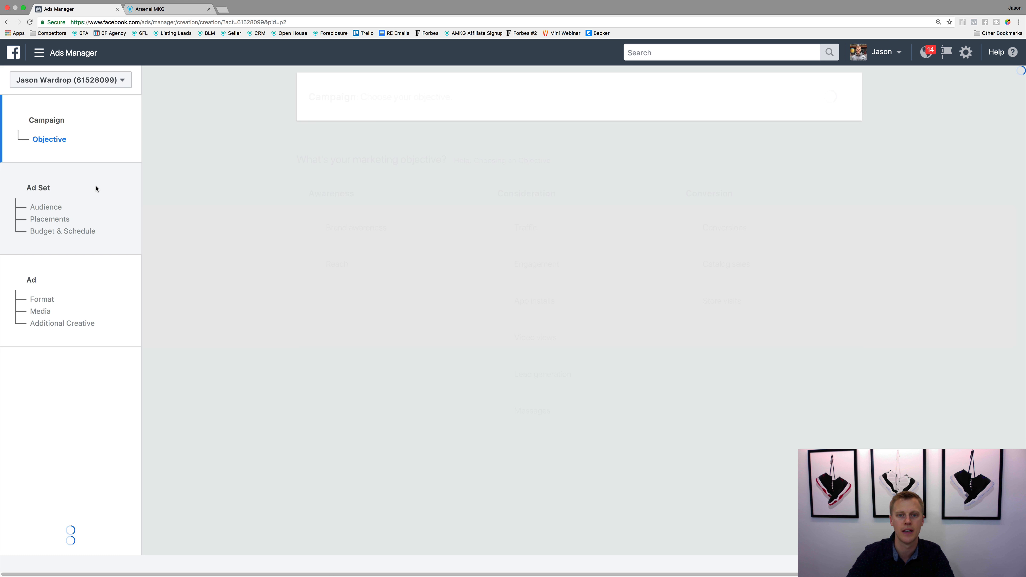
pyautogui.click(613, 488)
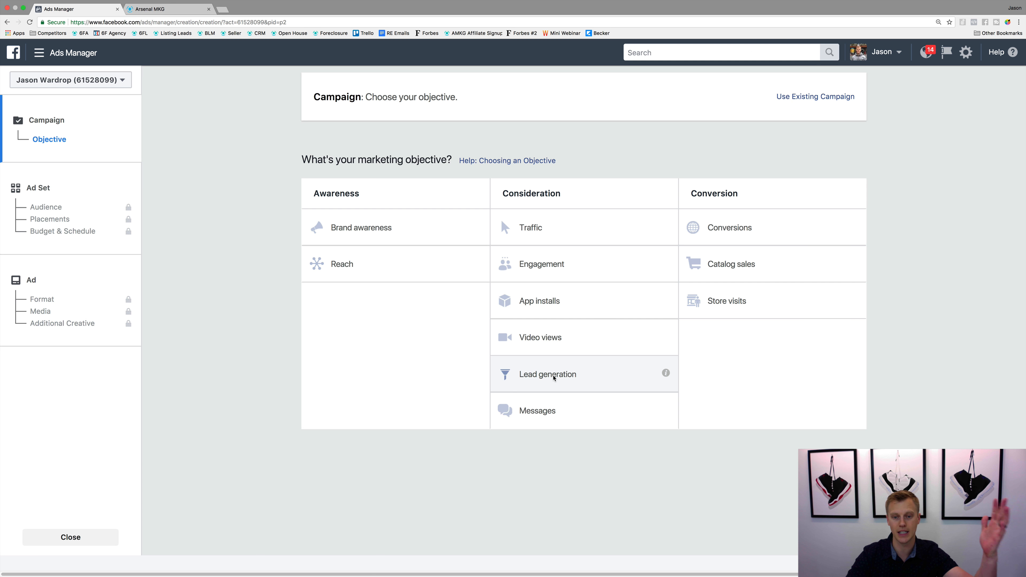
pyautogui.click(553, 378)
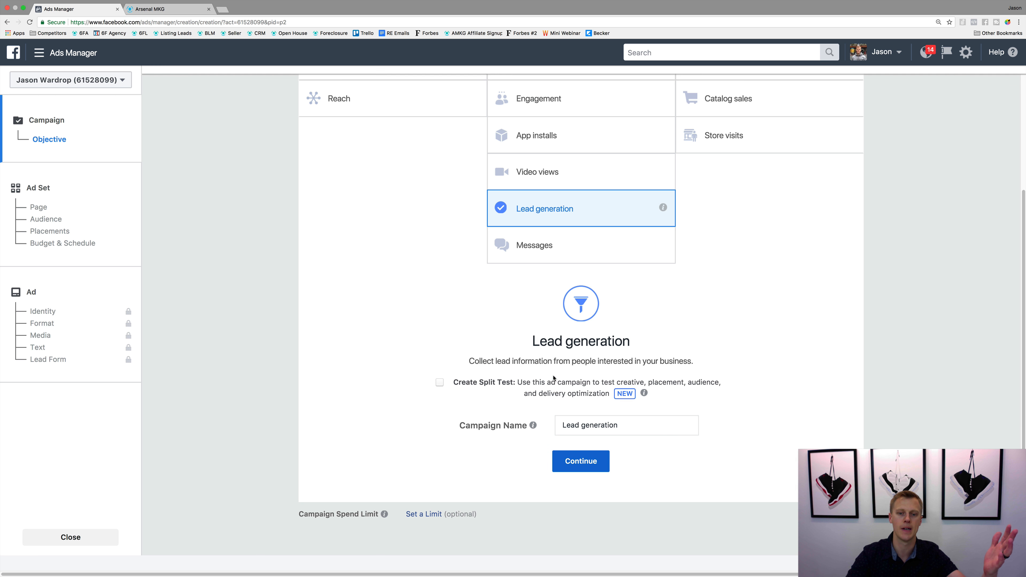
pyautogui.click(656, 425)
pyautogui.write('(Dem')
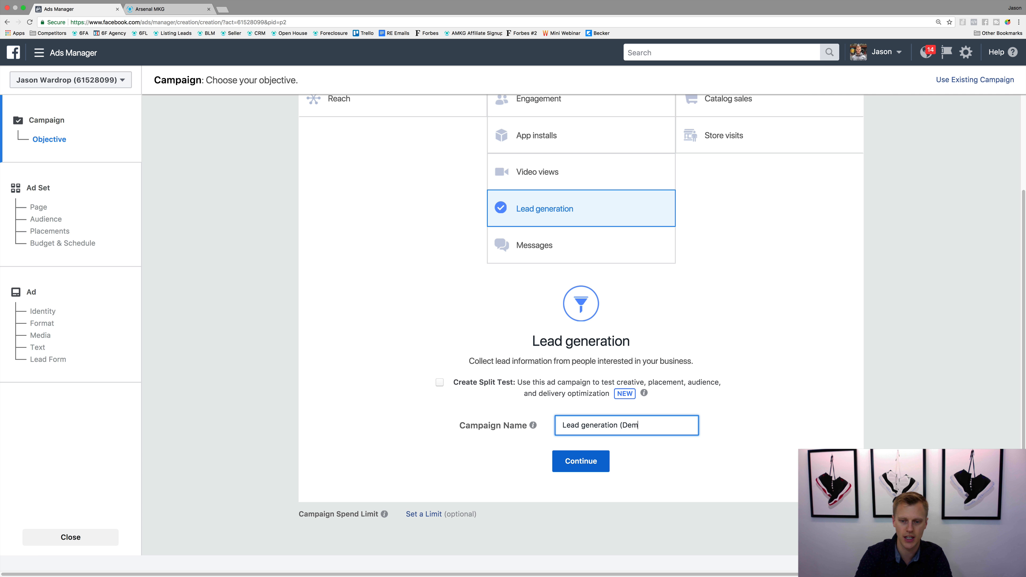
pyautogui.write('o)')
pyautogui.click(579, 460)
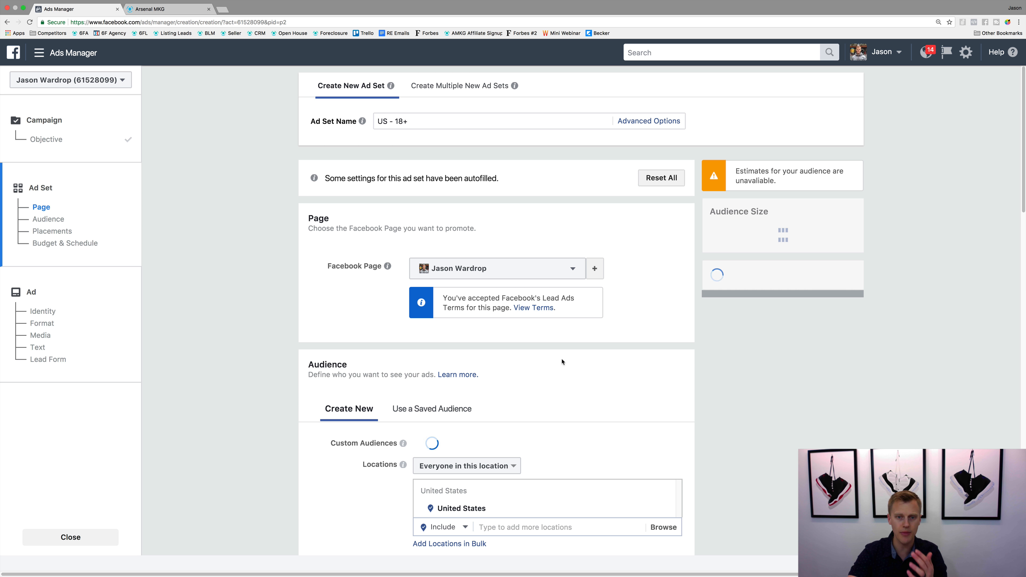
# Step: Choose the advertiser's own main Facebook Page as the page to promote in the ad set
pyautogui.click(570, 269)
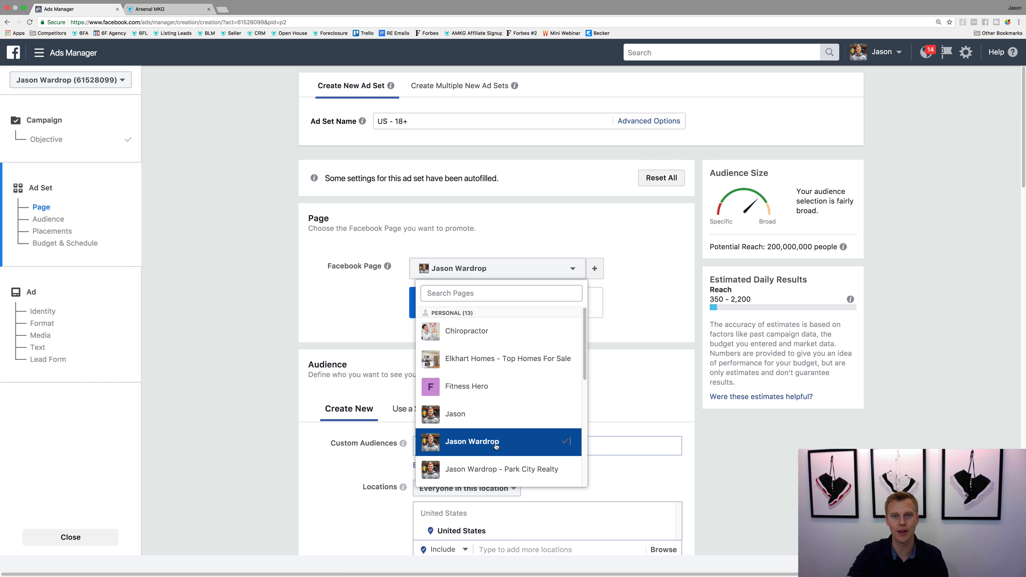
pyautogui.scroll(-5, 496, 446)
pyautogui.scroll(4, 497, 428)
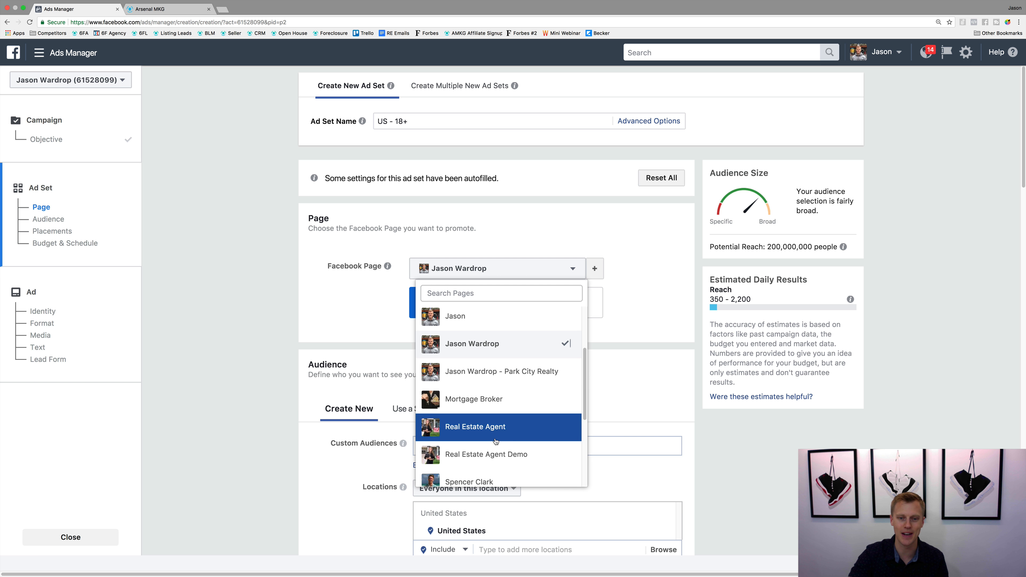
pyautogui.click(506, 347)
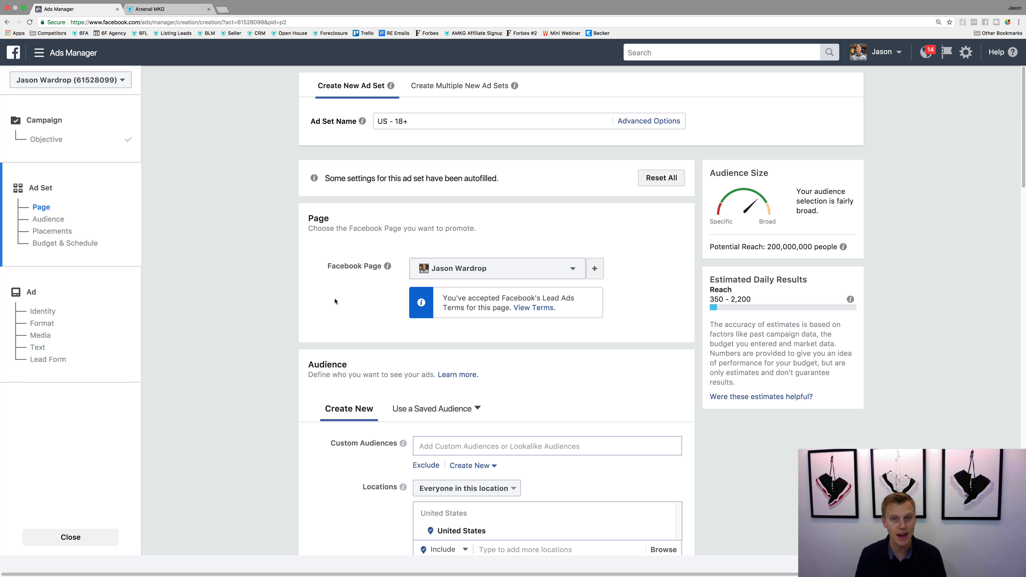
# Step: Set the ad set's daily budget to $10.00
pyautogui.scroll(-5, 337, 290)
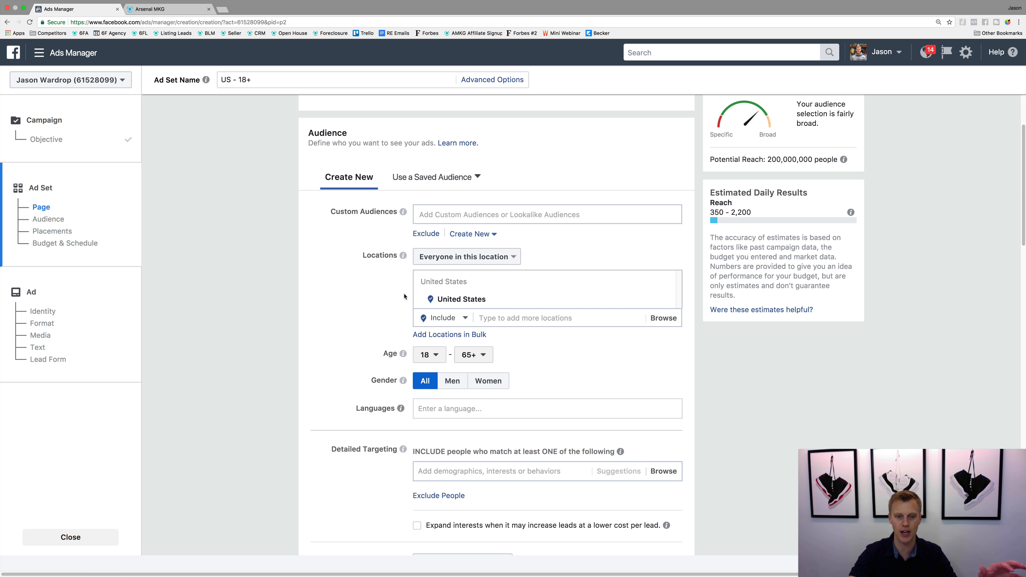
pyautogui.scroll(-5, 400, 293)
pyautogui.scroll(-7, 404, 296)
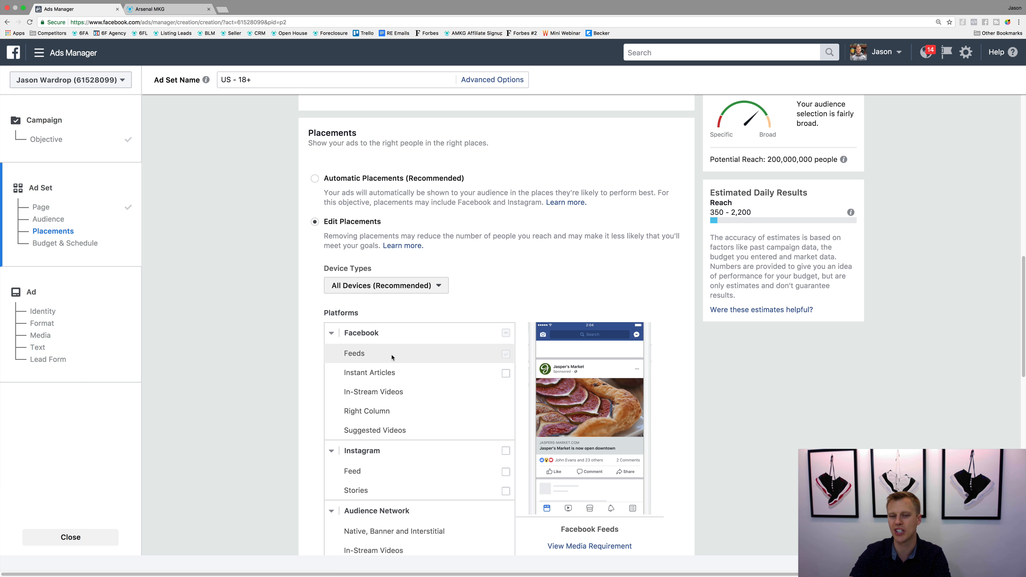
pyautogui.moveTo(504, 360)
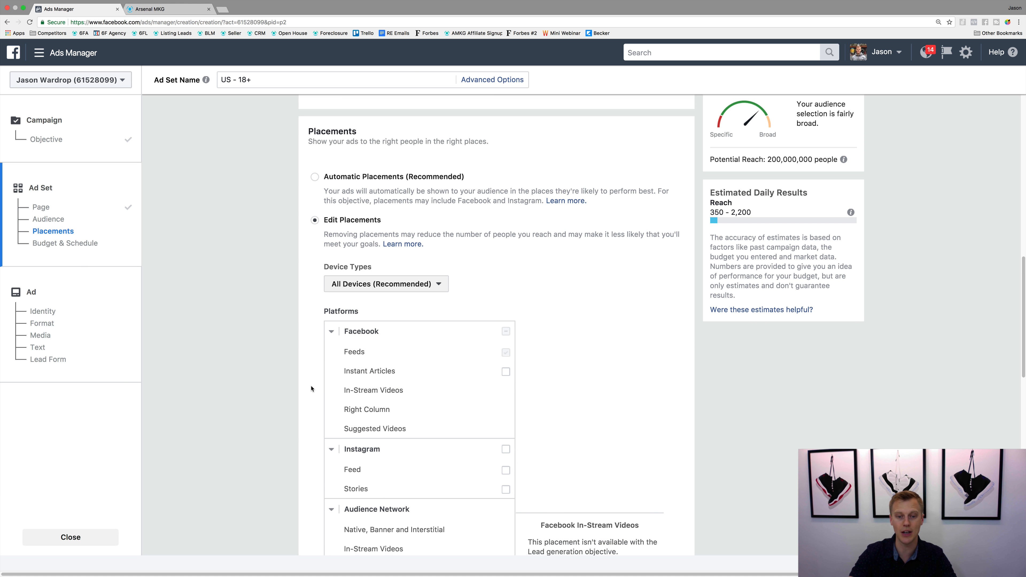
pyautogui.scroll(-8, 314, 387)
pyautogui.scroll(-5, 311, 387)
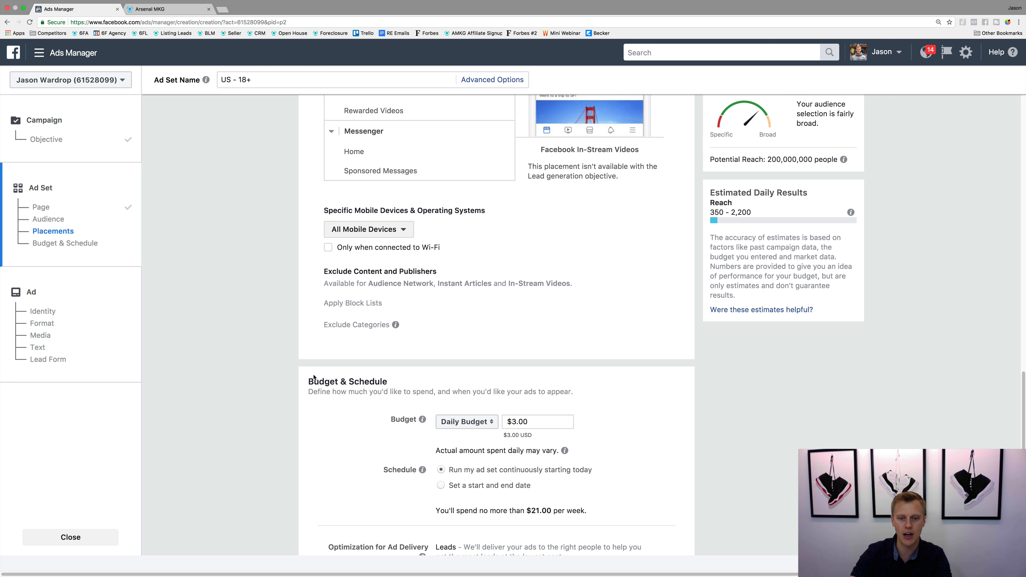
pyautogui.click(513, 364)
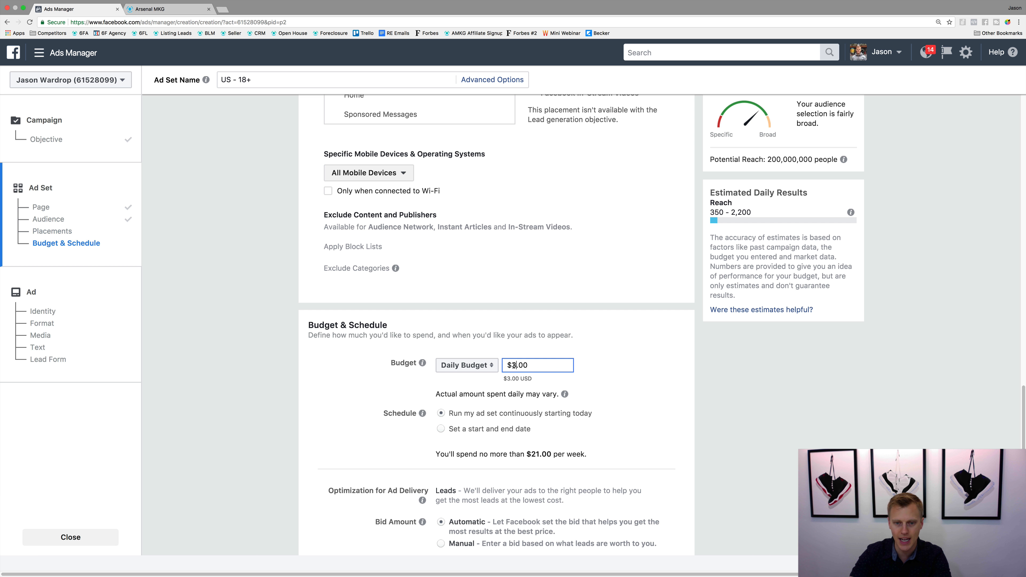
pyautogui.press('BackSpace')
pyautogui.write('10')
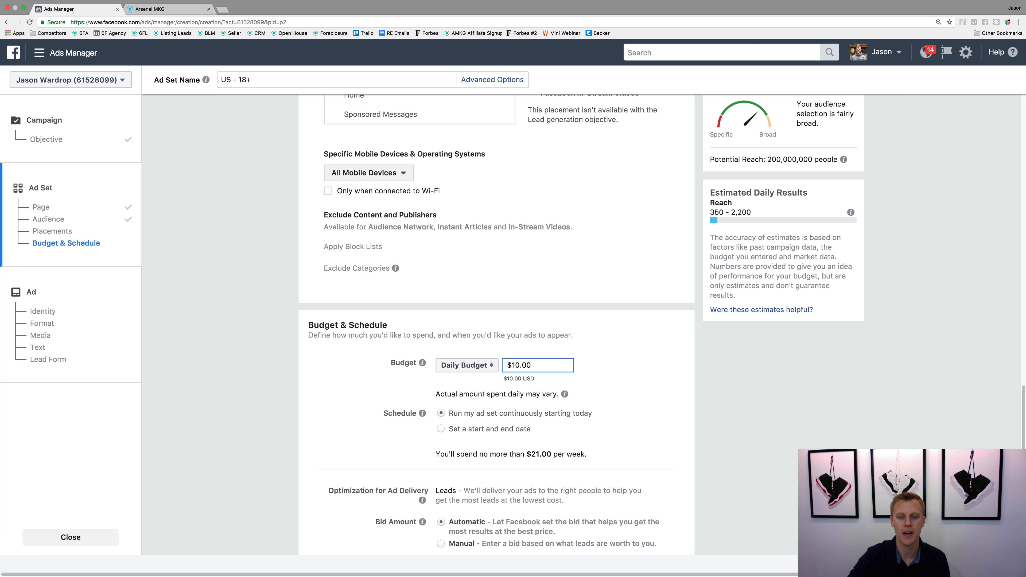
pyautogui.click(653, 365)
# Step: Review the ad set's audience, placements, budget and schedule settings, and continue to the ad setup
pyautogui.scroll(-5, 335, 379)
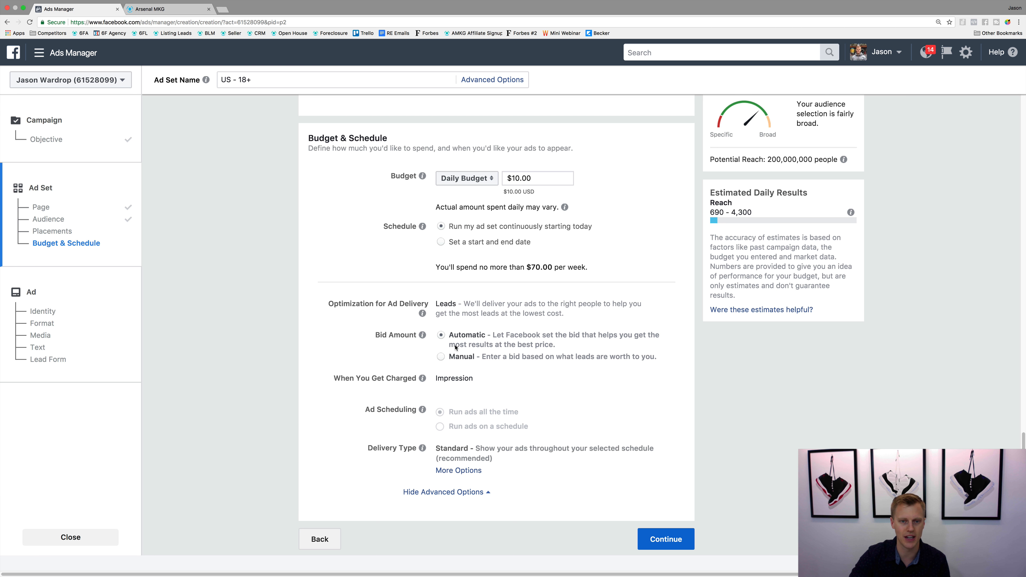
pyautogui.scroll(15, 458, 281)
pyautogui.scroll(8, 458, 354)
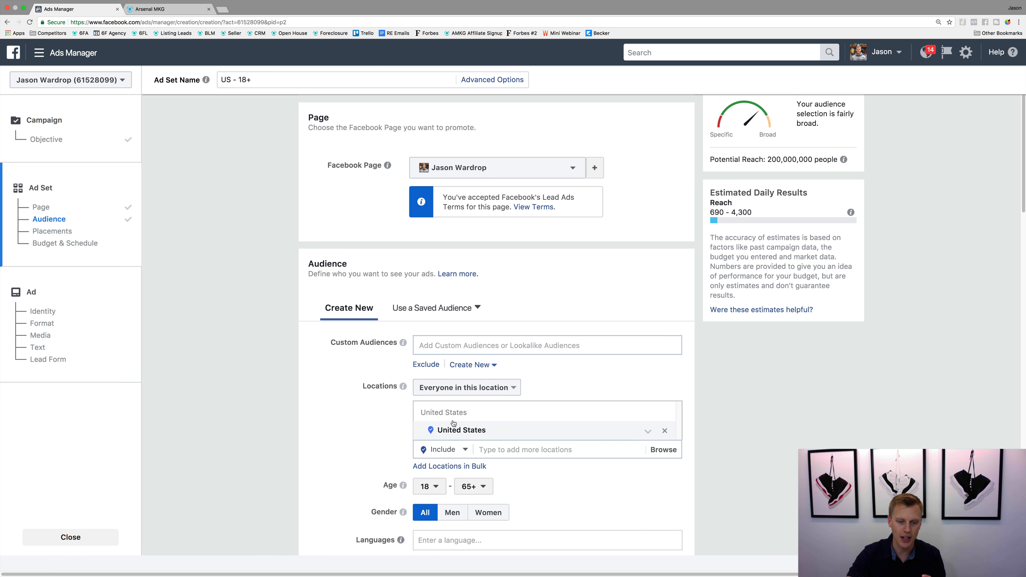
pyautogui.scroll(-3, 456, 458)
pyautogui.scroll(-8, 456, 459)
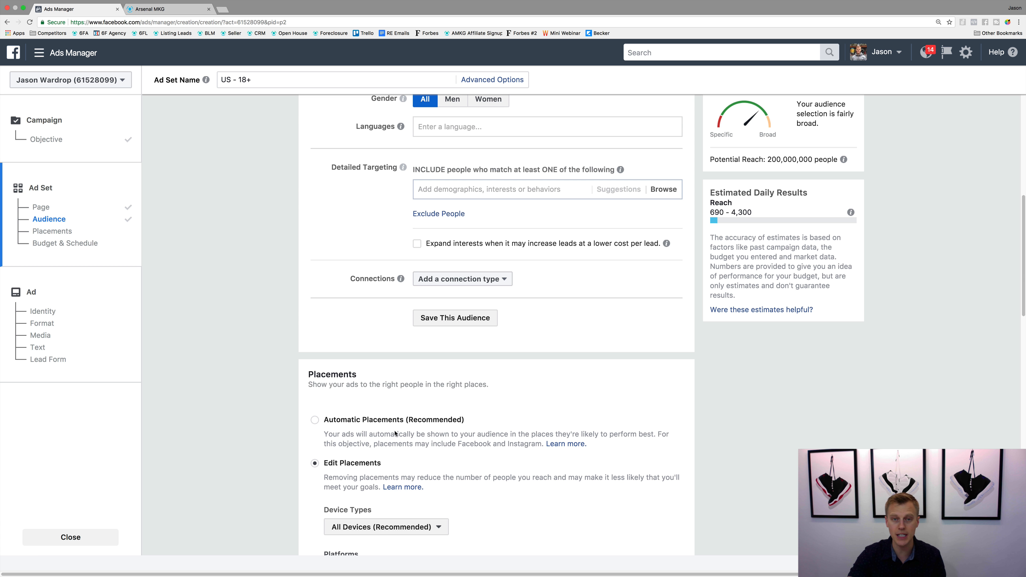
pyautogui.scroll(-12, 395, 434)
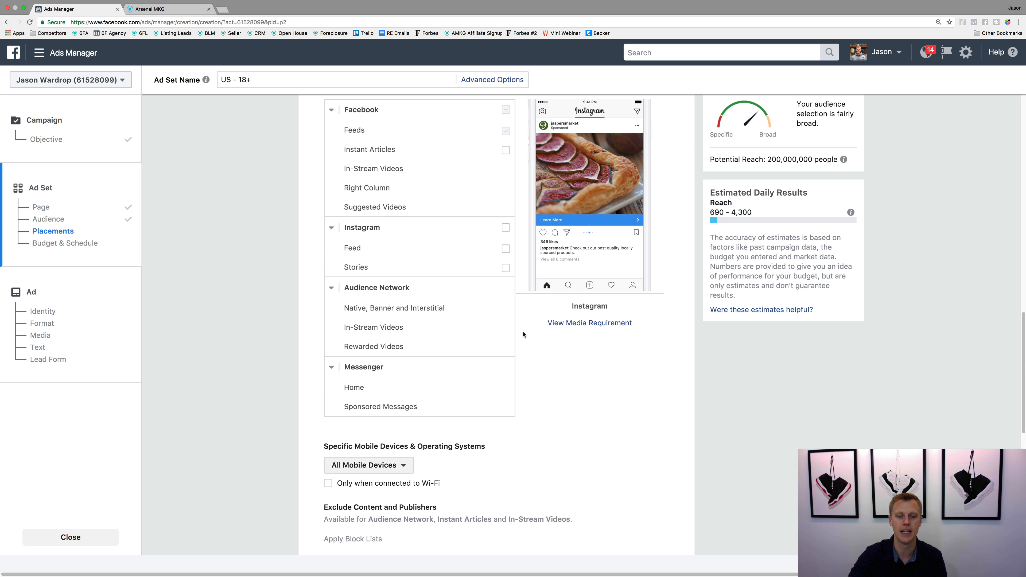
pyautogui.scroll(-8, 523, 334)
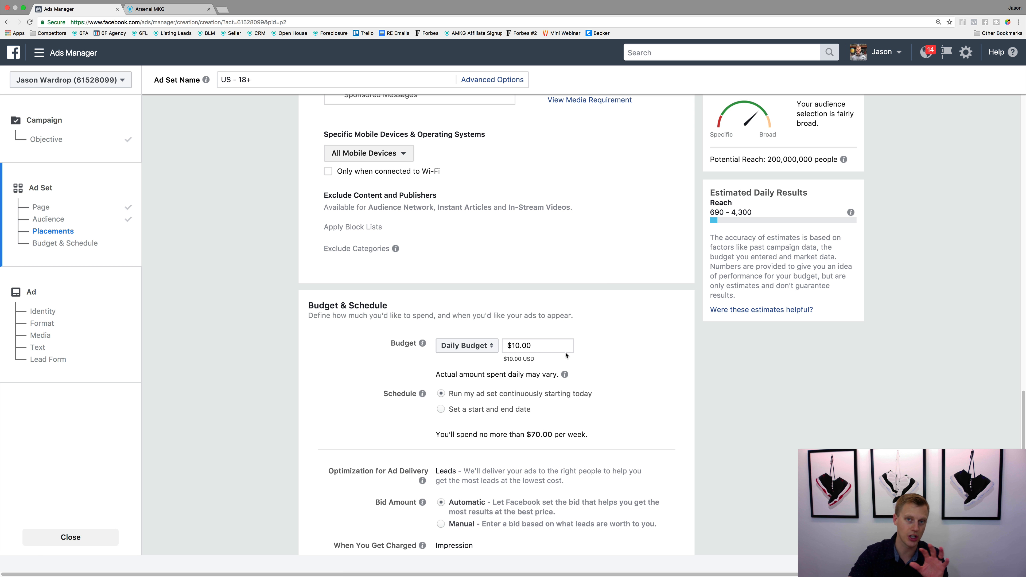
pyautogui.scroll(-3, 564, 353)
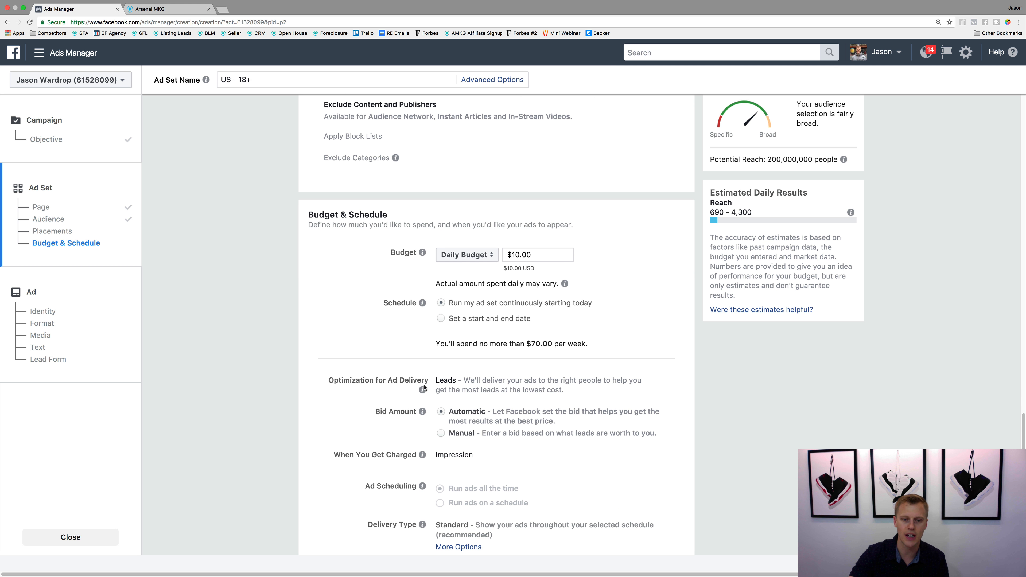
pyautogui.scroll(-3, 389, 394)
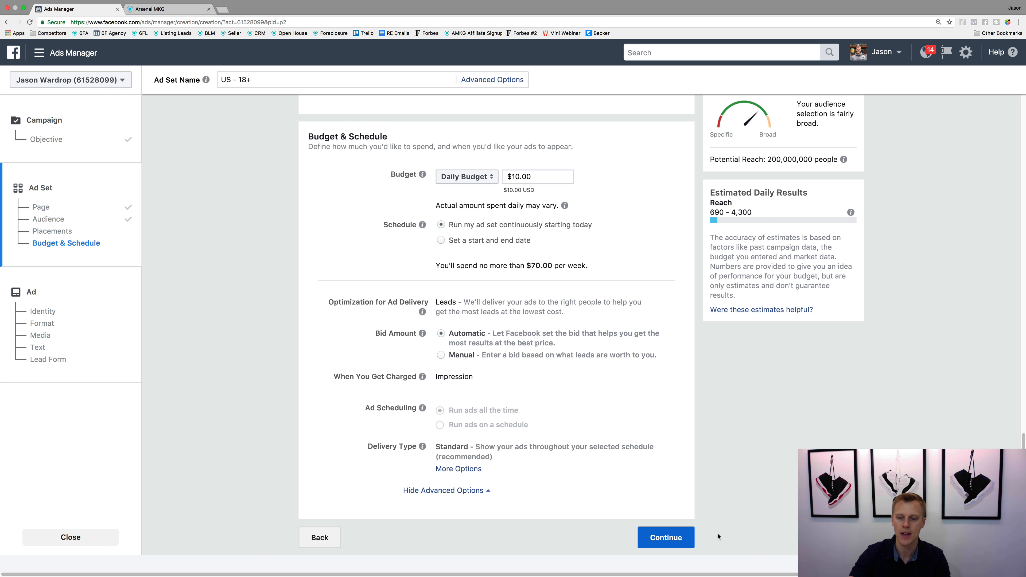
pyautogui.click(662, 537)
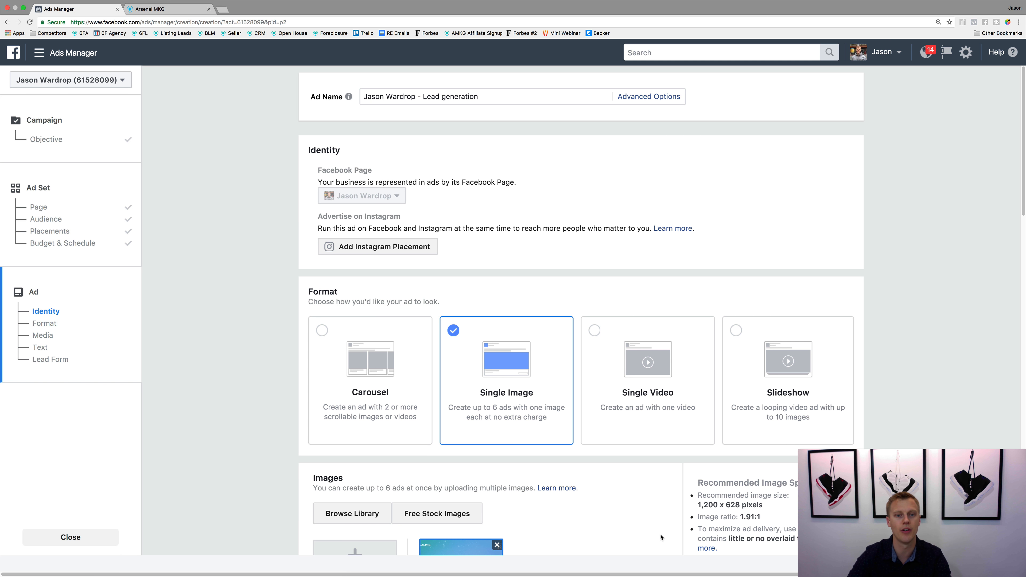
# Step: Replace the ad's current image with the 1024 × 682 house photo from the image library
pyautogui.scroll(-7, 277, 413)
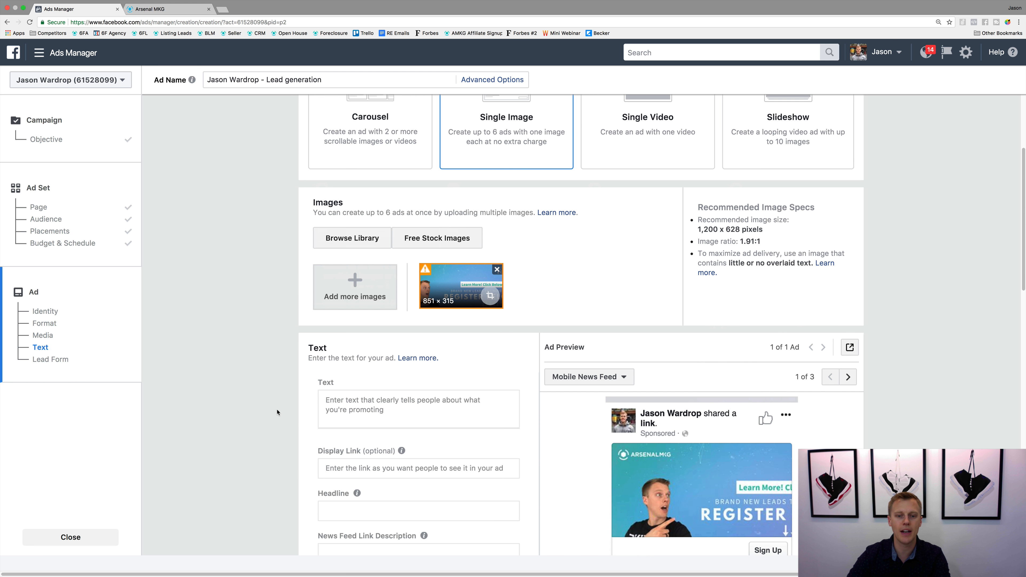
pyautogui.scroll(-5, 278, 400)
pyautogui.scroll(2, 282, 369)
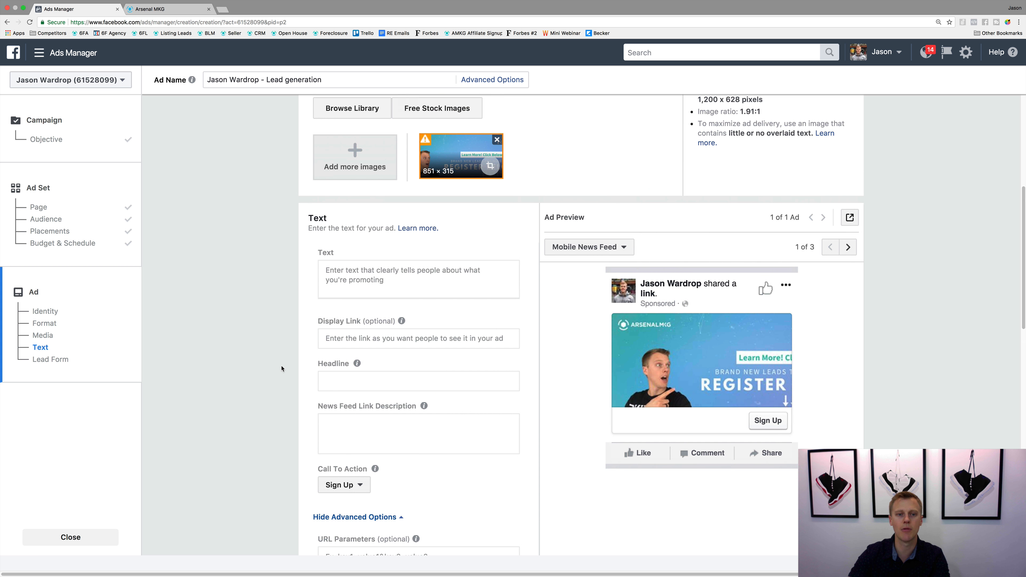
pyautogui.scroll(2, 281, 364)
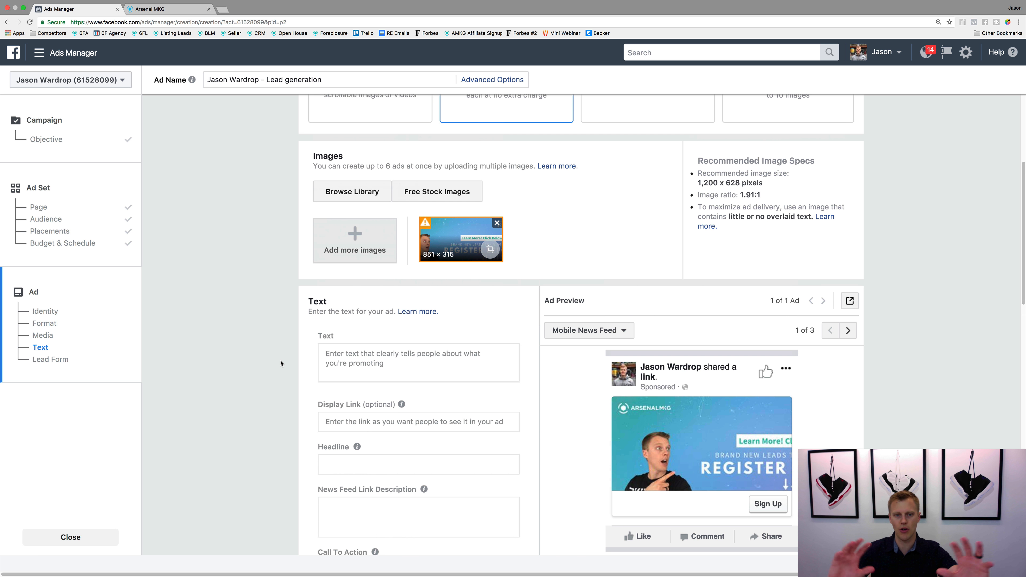
pyautogui.click(497, 223)
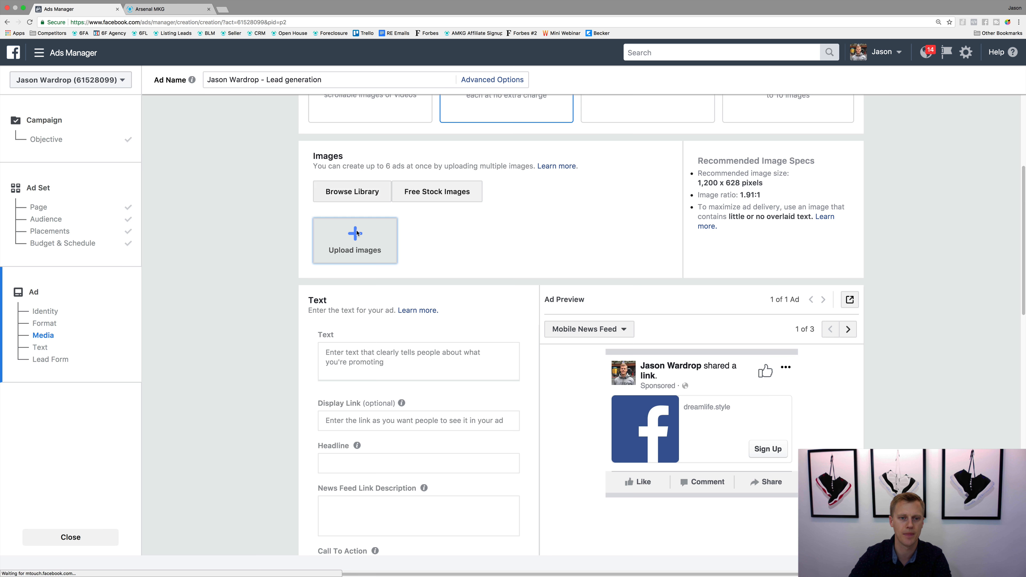
pyautogui.click(356, 192)
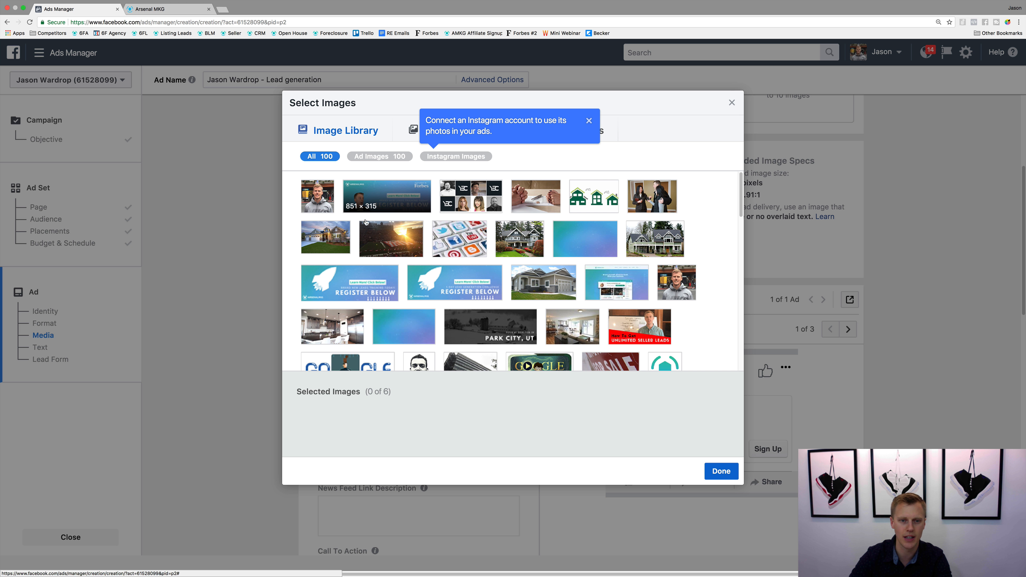
pyautogui.click(324, 237)
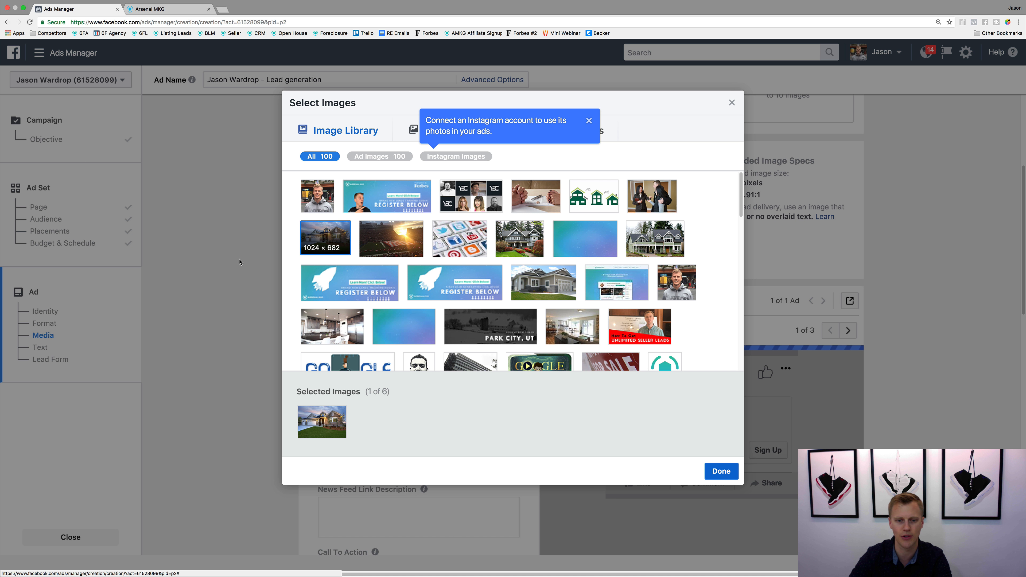
pyautogui.click(722, 472)
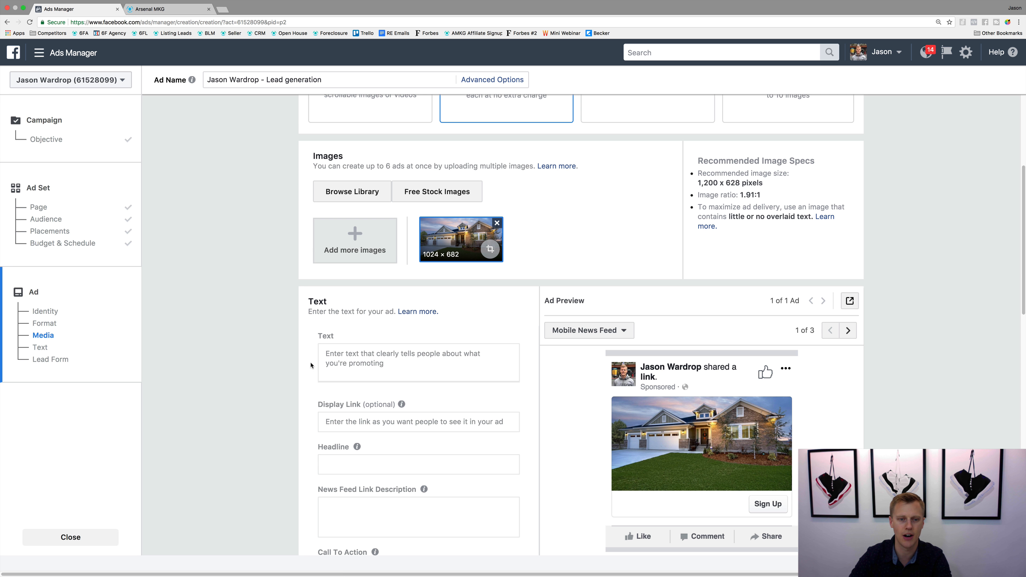
# Step: Enter "Test Ad" as the ad text and "Test" as both the headline and the news feed link description
pyautogui.click(360, 355)
pyautogui.write('Test Ad')
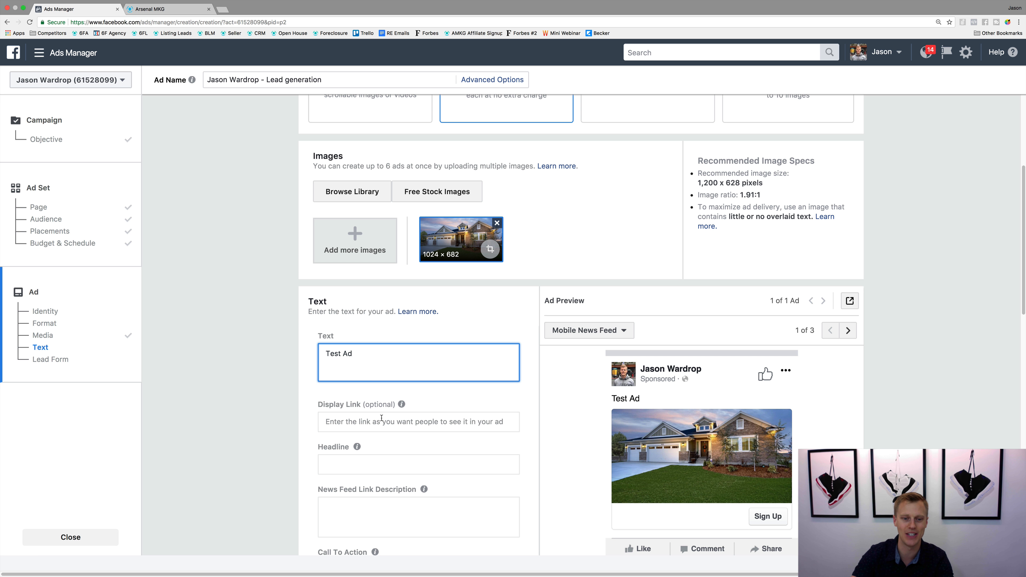
pyautogui.scroll(-3, 378, 400)
pyautogui.click(377, 353)
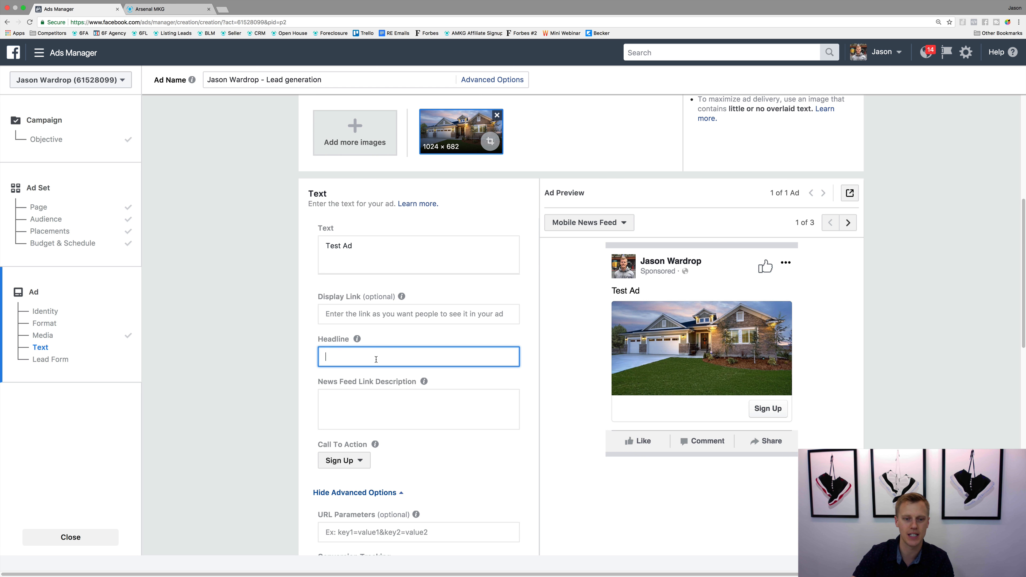
pyautogui.write('Test')
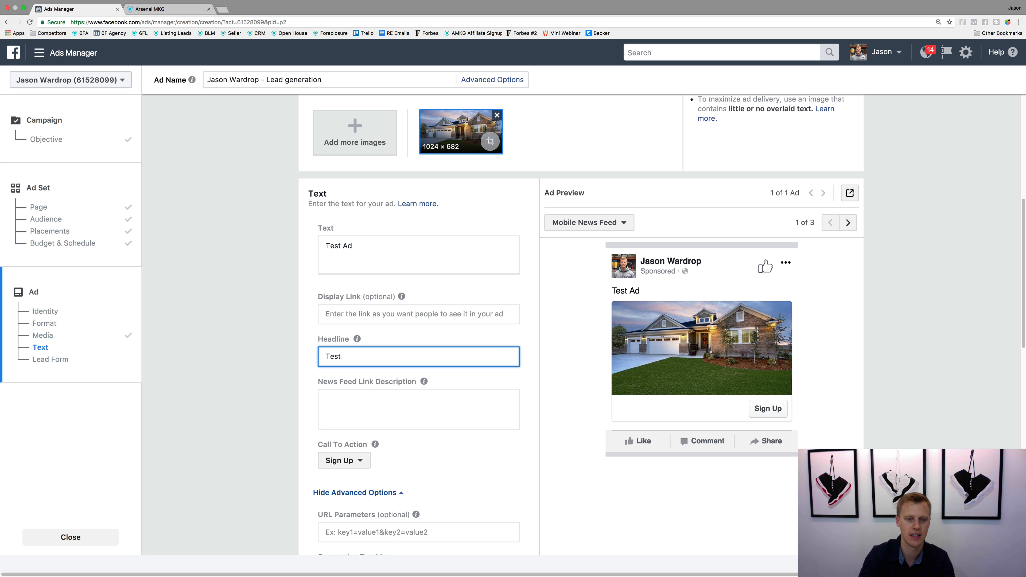
pyautogui.press('super+a')
pyautogui.press('super+c')
pyautogui.click(382, 395)
pyautogui.press('super+v')
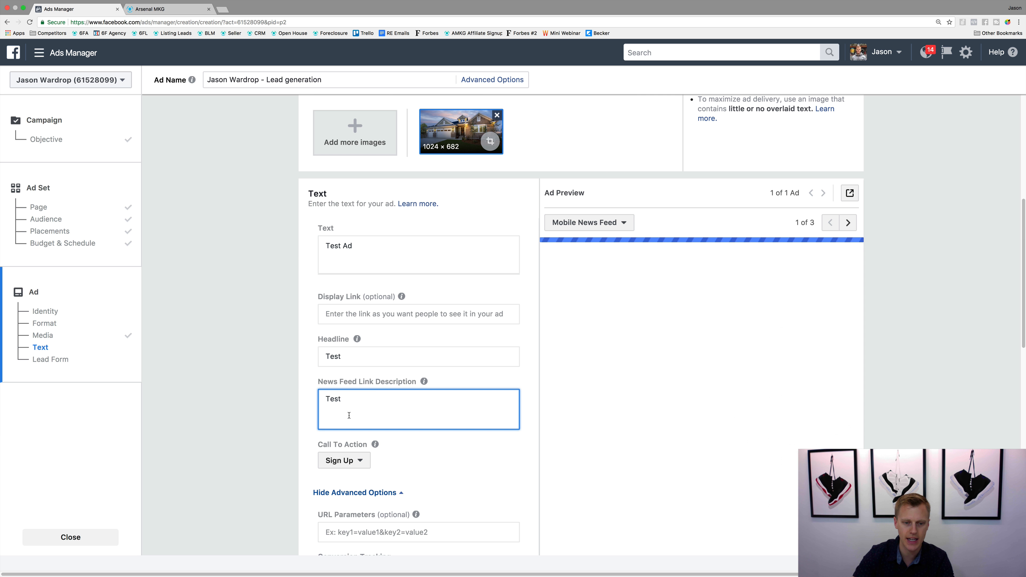
# Step: Set the ad's call to action to Learn More
pyautogui.scroll(-2, 275, 457)
pyautogui.click(339, 404)
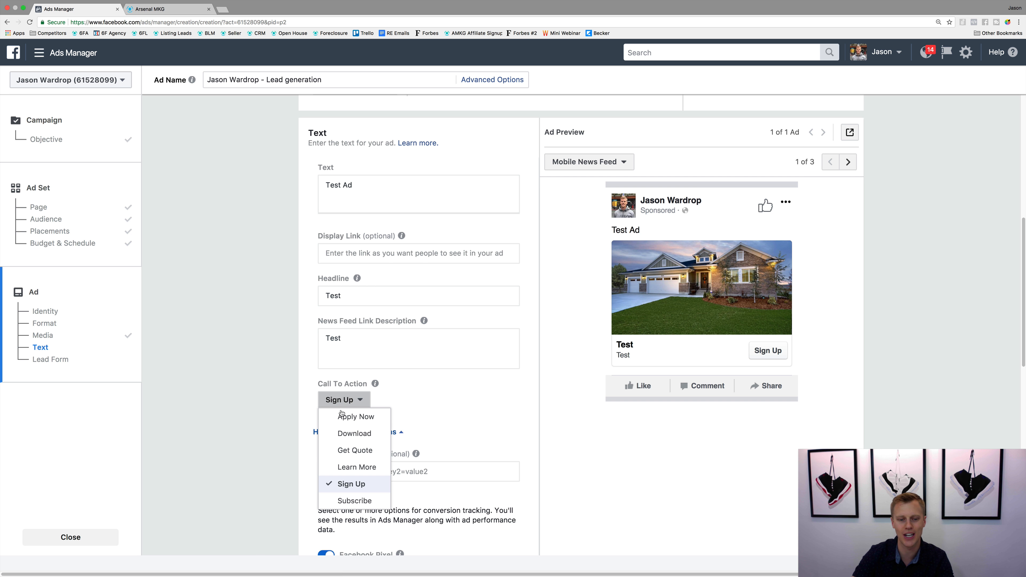
pyautogui.click(354, 467)
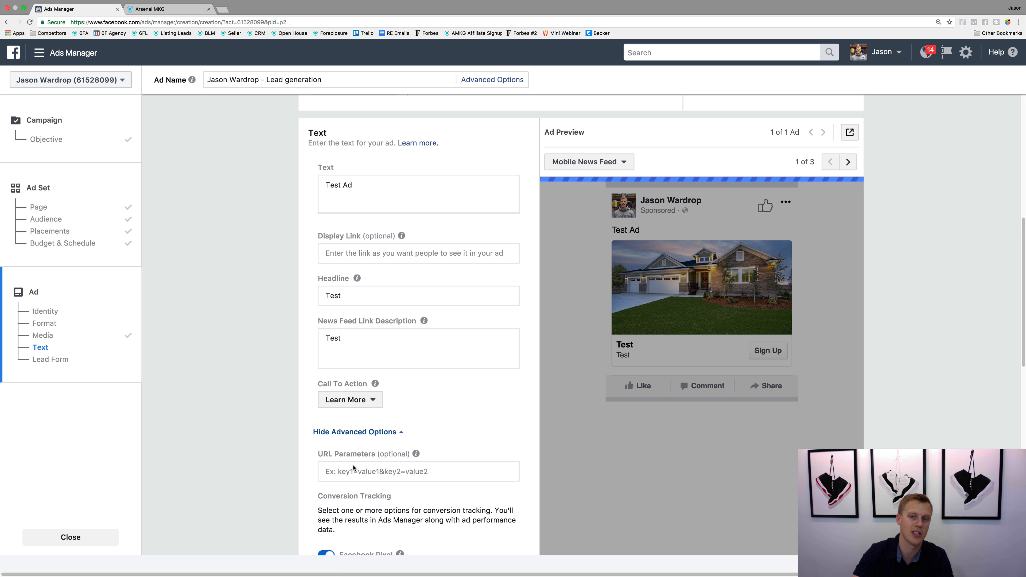
# Step: Review the ad's conversion tracking, images and existing lead forms, and preview the FB Ad Templates form through its thank-you screen
pyautogui.scroll(-5, 282, 405)
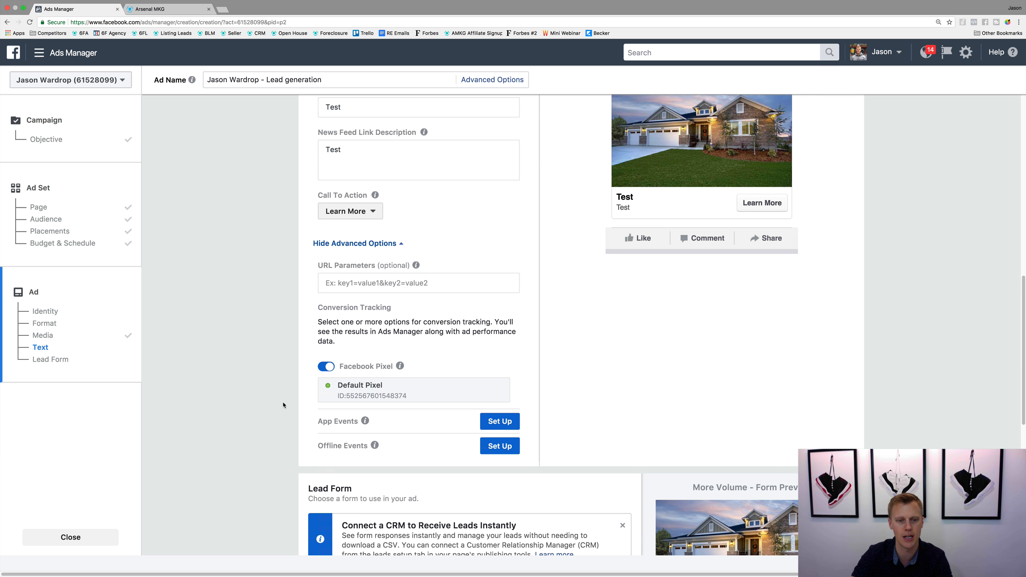
pyautogui.scroll(-1, 282, 405)
pyautogui.scroll(-3, 313, 380)
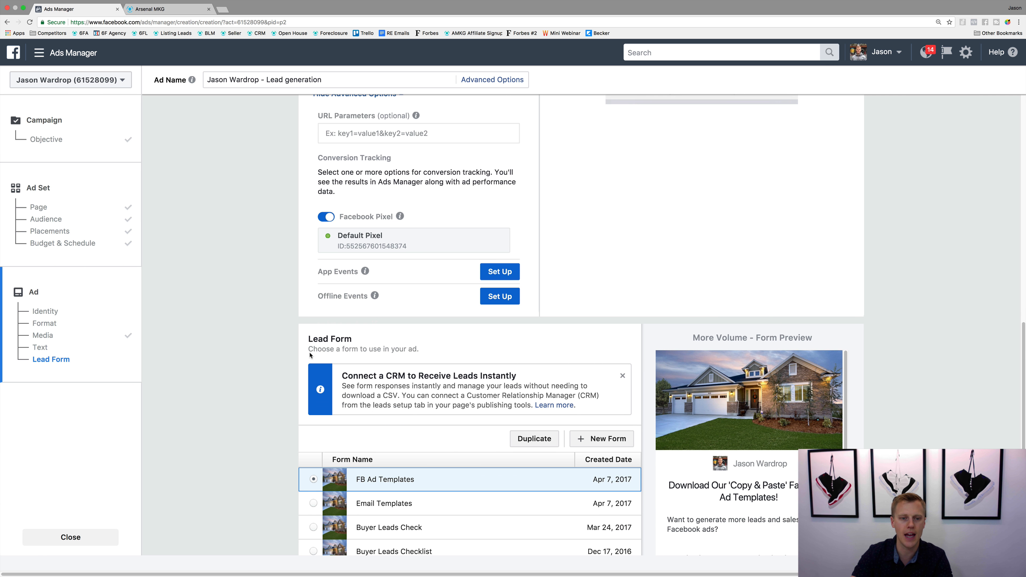
pyautogui.scroll(-3, 292, 312)
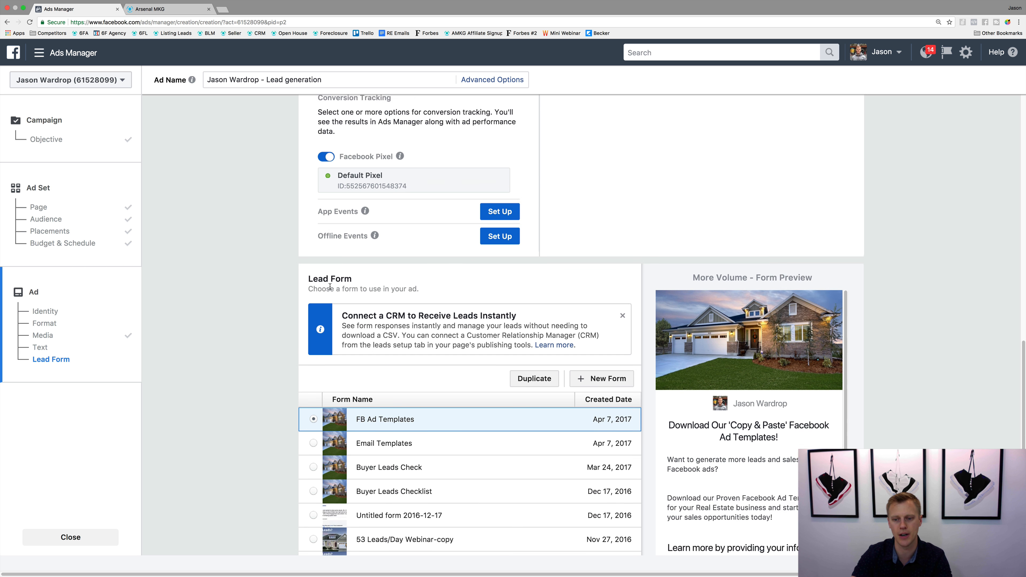
pyautogui.scroll(9, 330, 289)
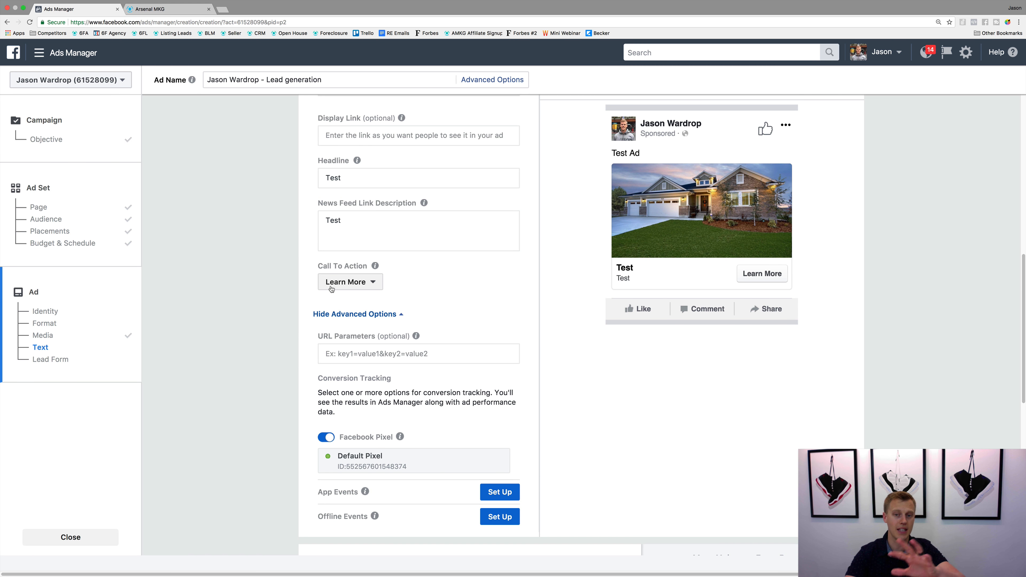
pyautogui.scroll(7, 330, 289)
pyautogui.scroll(3, 333, 290)
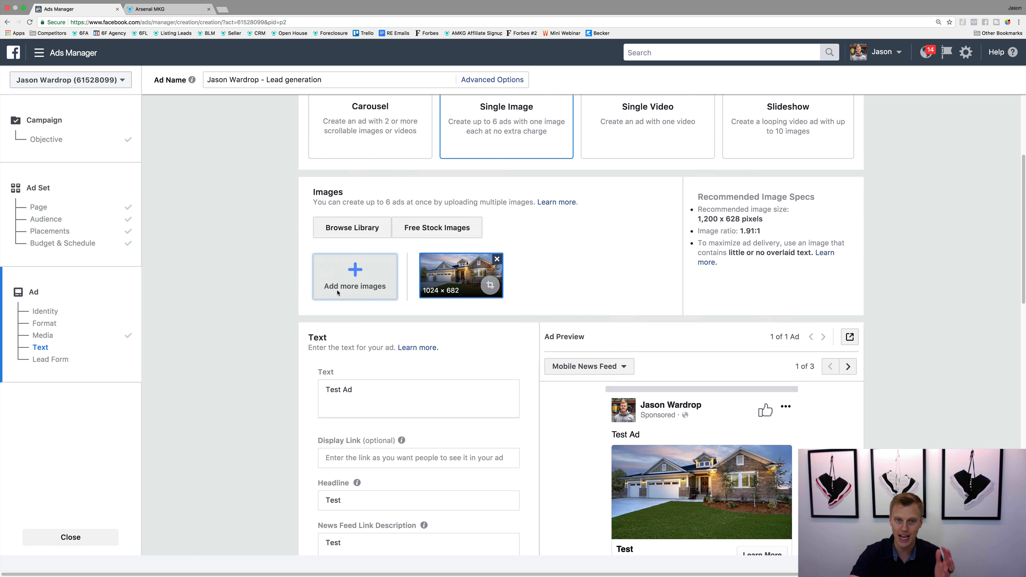
pyautogui.scroll(-16, 317, 310)
pyautogui.scroll(-3, 317, 310)
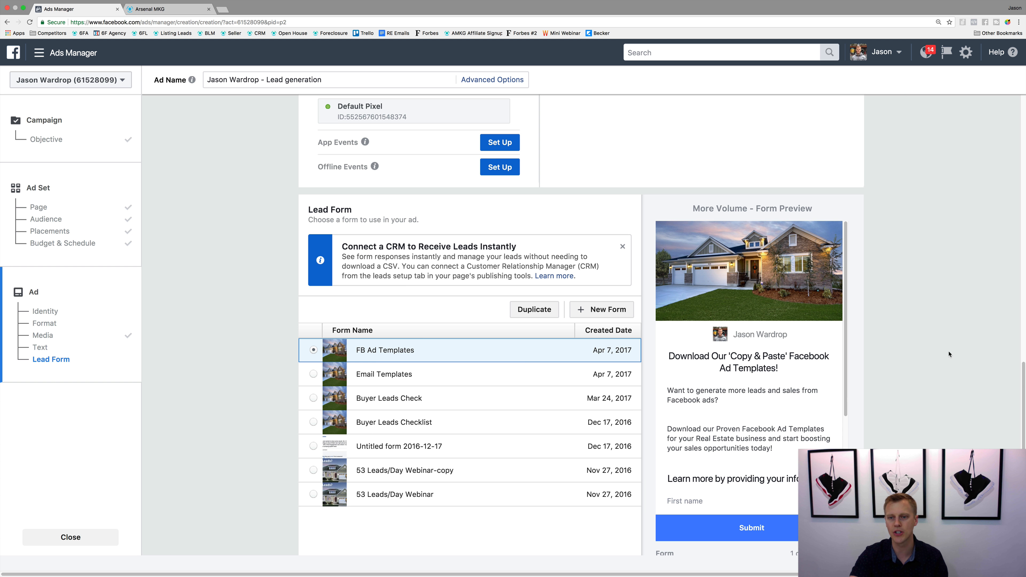
pyautogui.scroll(-3, 950, 354)
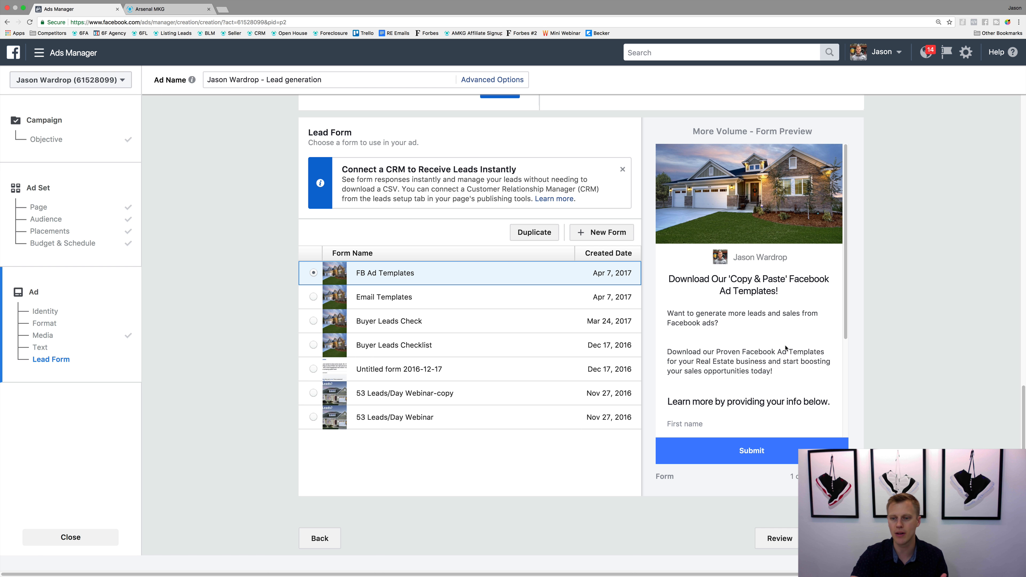
pyautogui.click(841, 477)
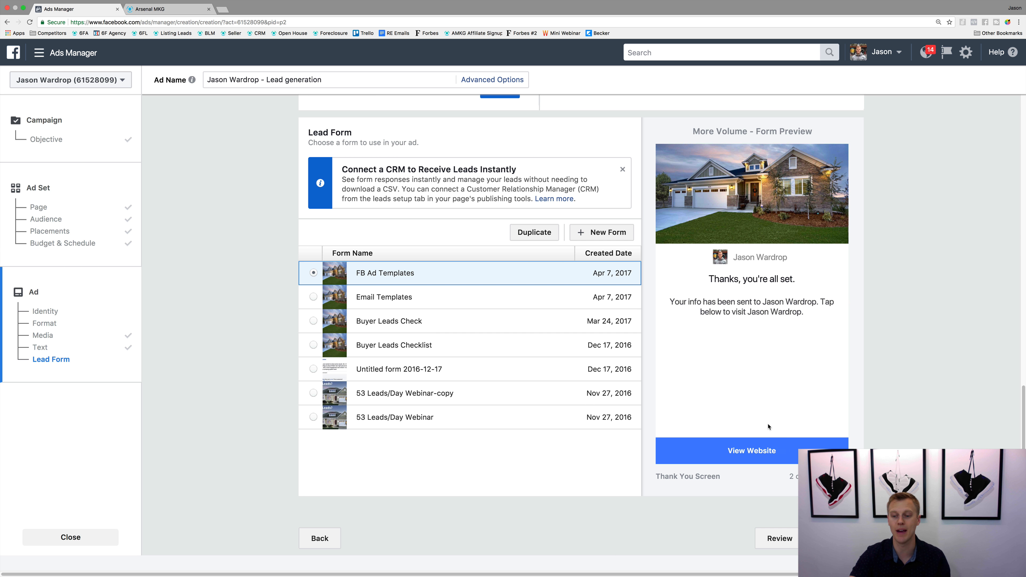
# Step: Create a new lead form, dismiss the form types tip and name the form "Test Lead Form"
pyautogui.scroll(3, 763, 421)
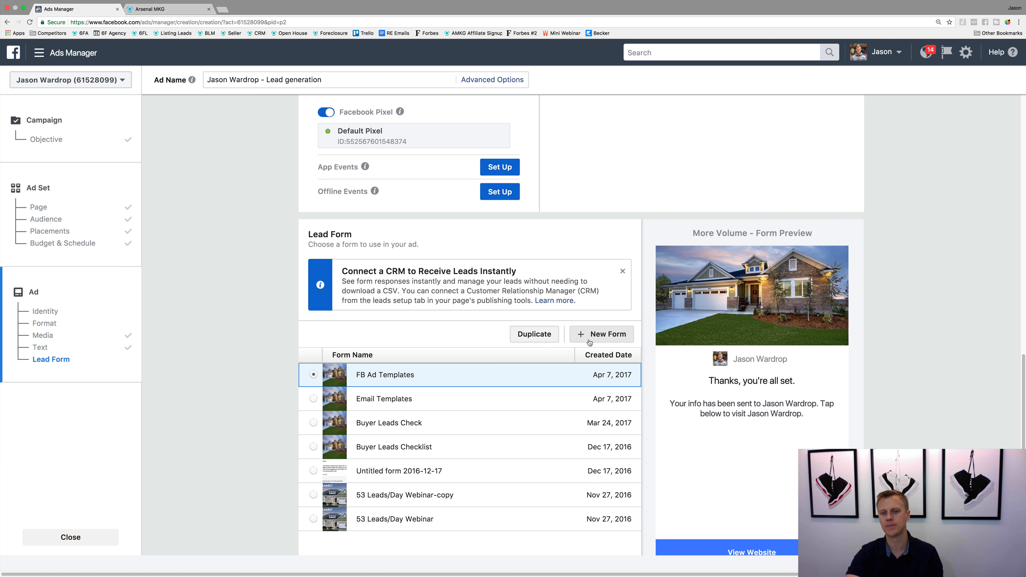
pyautogui.click(598, 336)
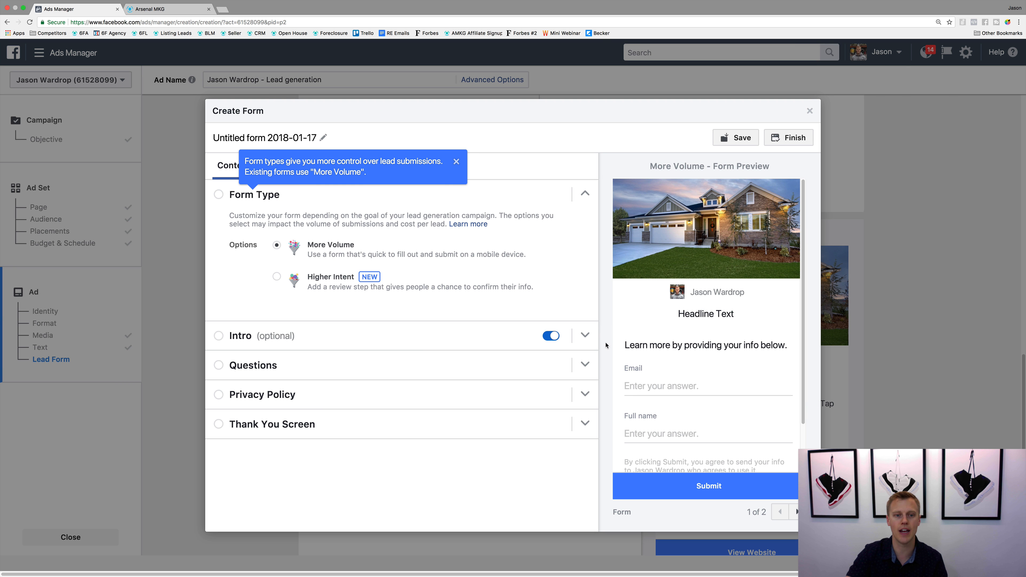
pyautogui.click(456, 162)
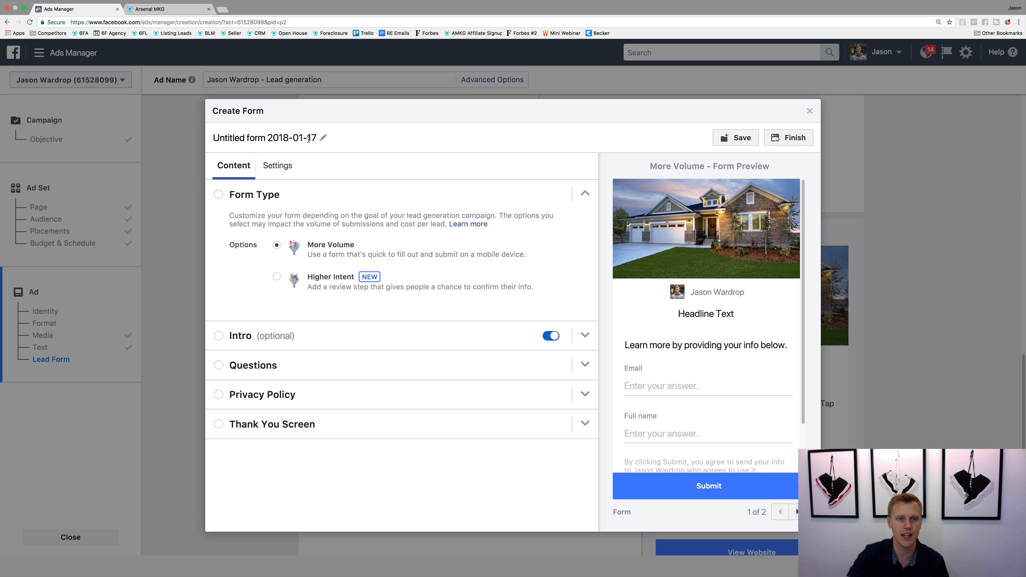
pyautogui.click(304, 138)
pyautogui.tripleClick(304, 138)
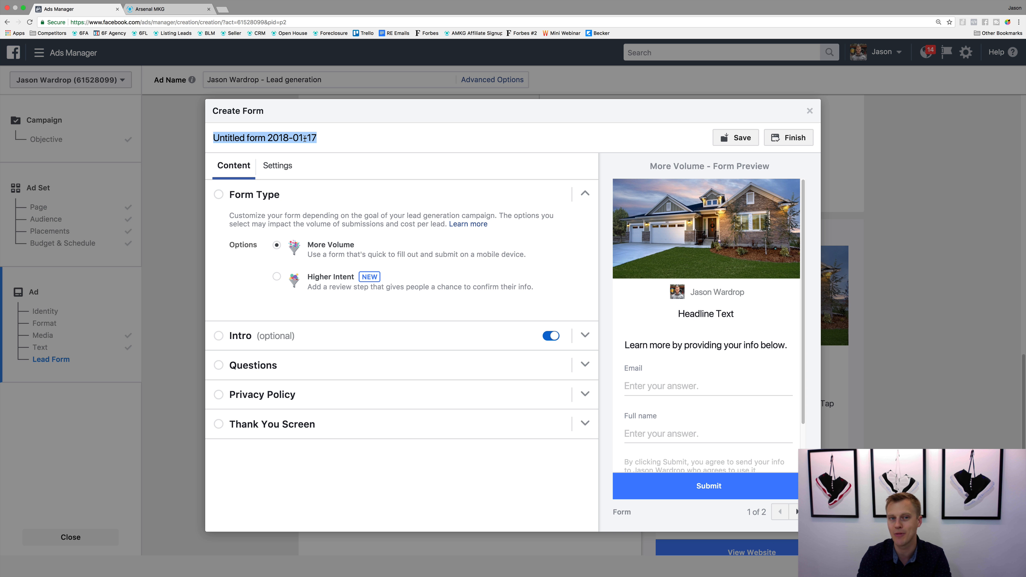
pyautogui.write('Test ')
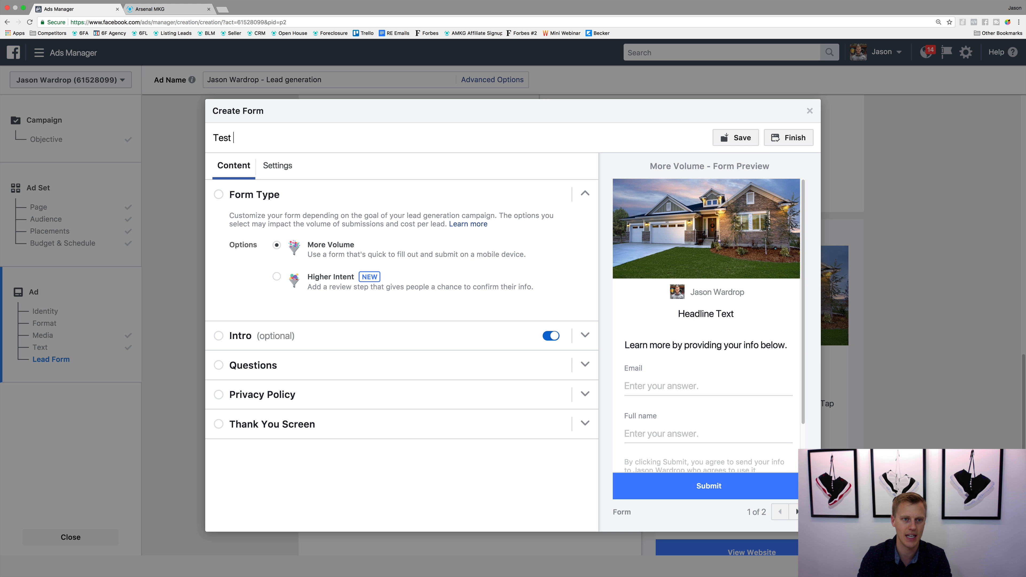
pyautogui.write('Lead Form')
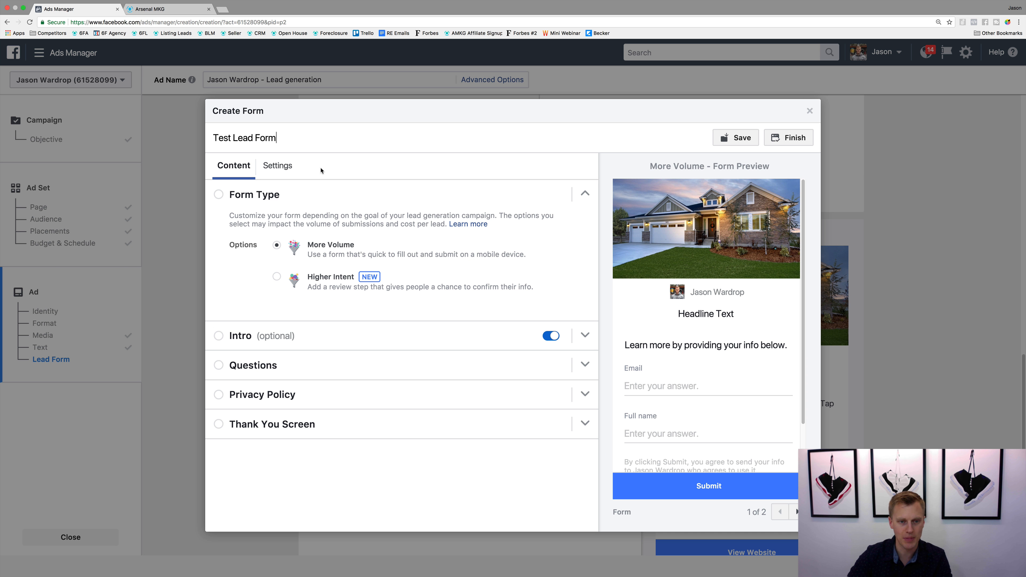
pyautogui.click(219, 195)
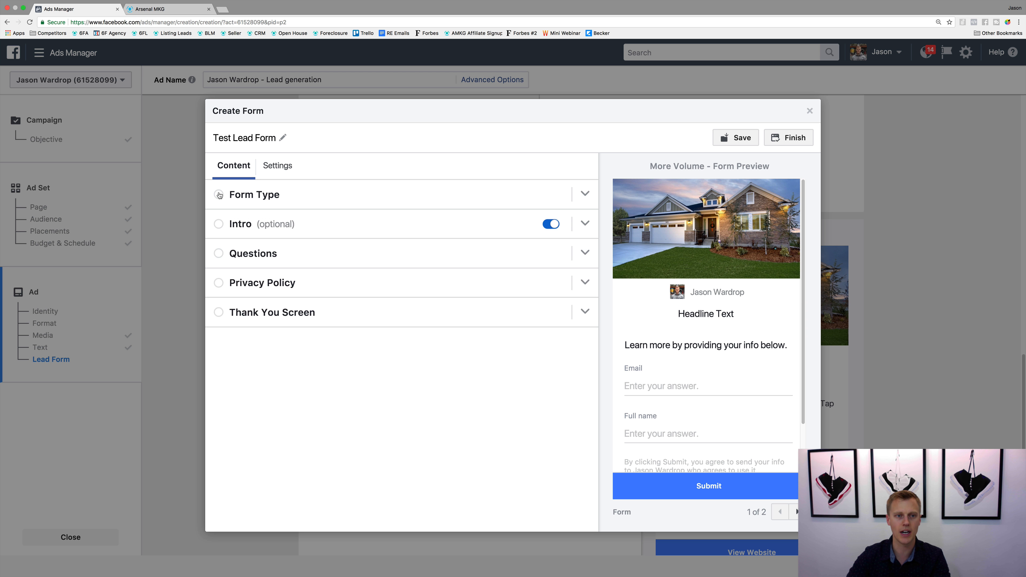
pyautogui.click(220, 195)
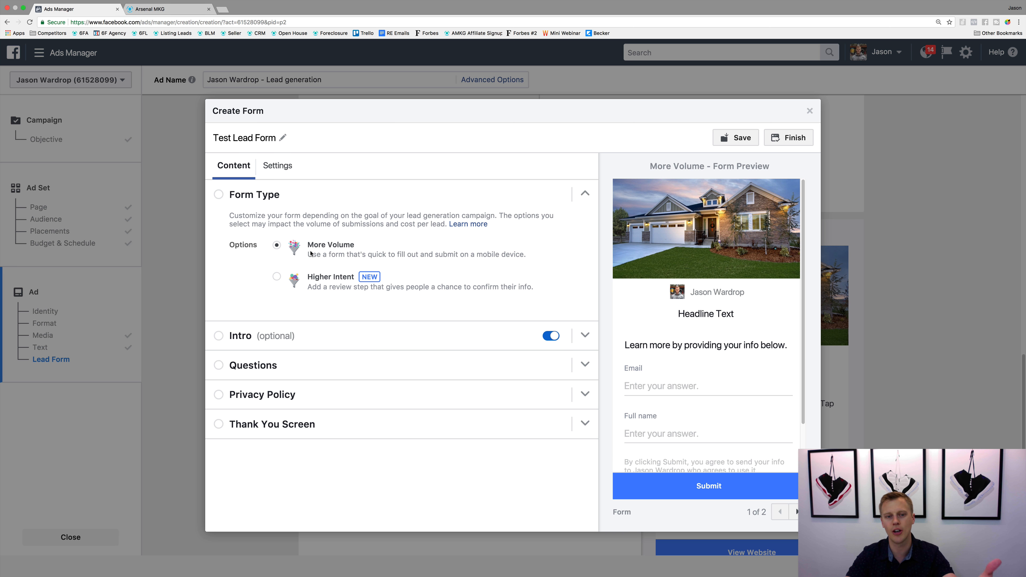
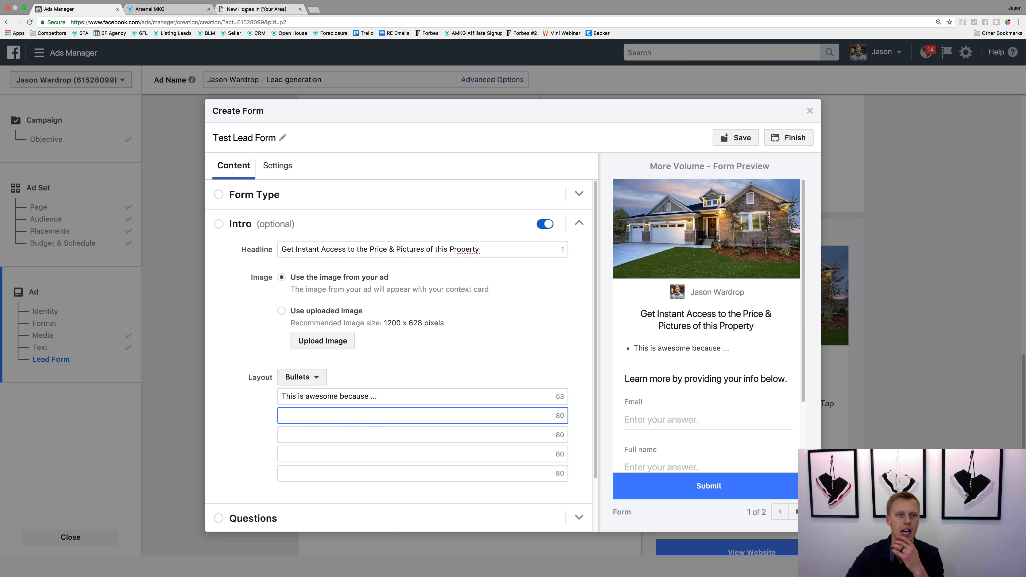
# Step: Change the intro layout to Paragraph and paste in the landing page's subheadline, "Homes In This Market Move Fast! Make Your Appointment Before The Bidding War Begins!"
pyautogui.click(254, 8)
pyautogui.moveTo(698, 167); pyautogui.dragTo(563, 155)
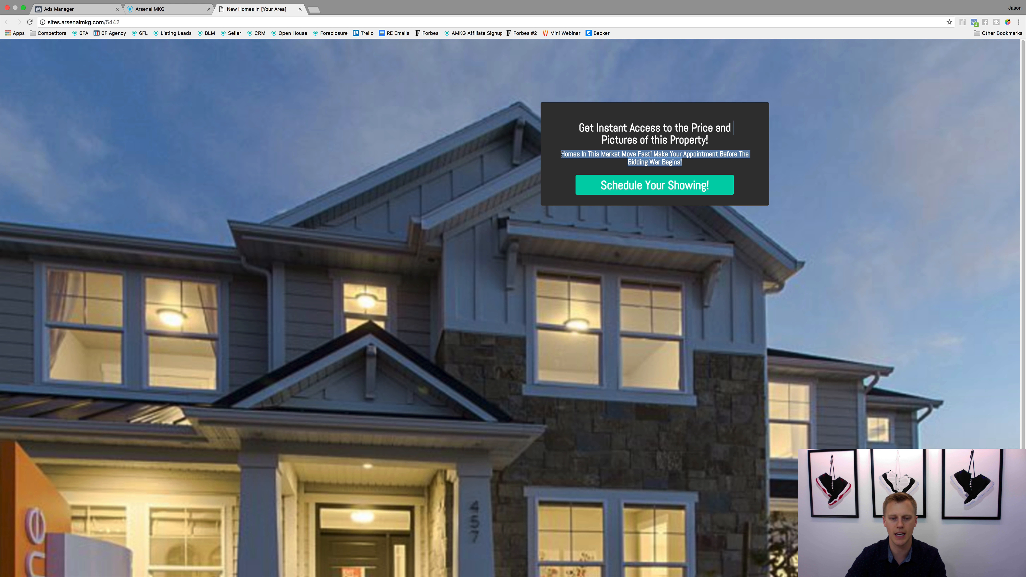
pyautogui.click(92, 12)
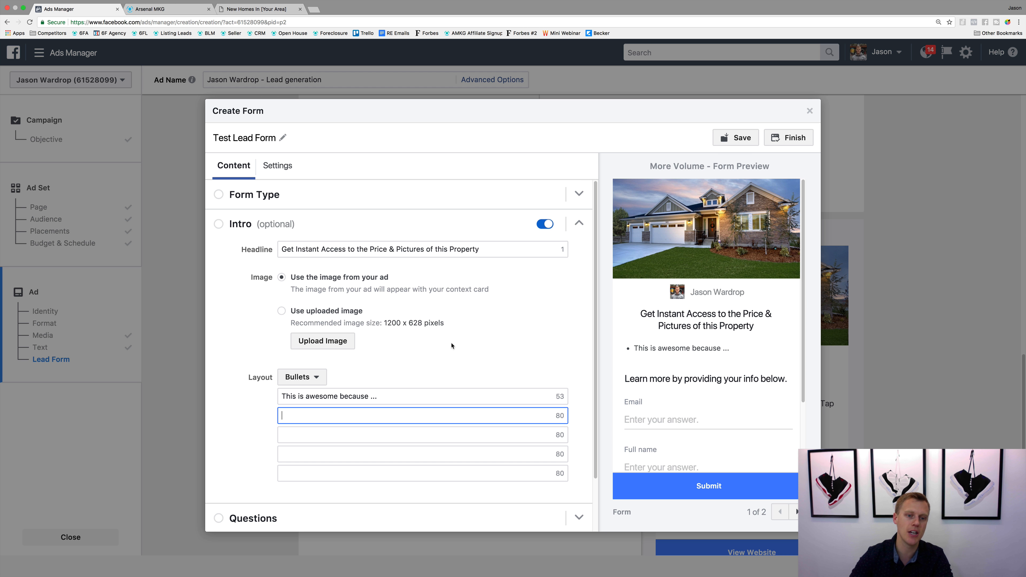
pyautogui.click(317, 380)
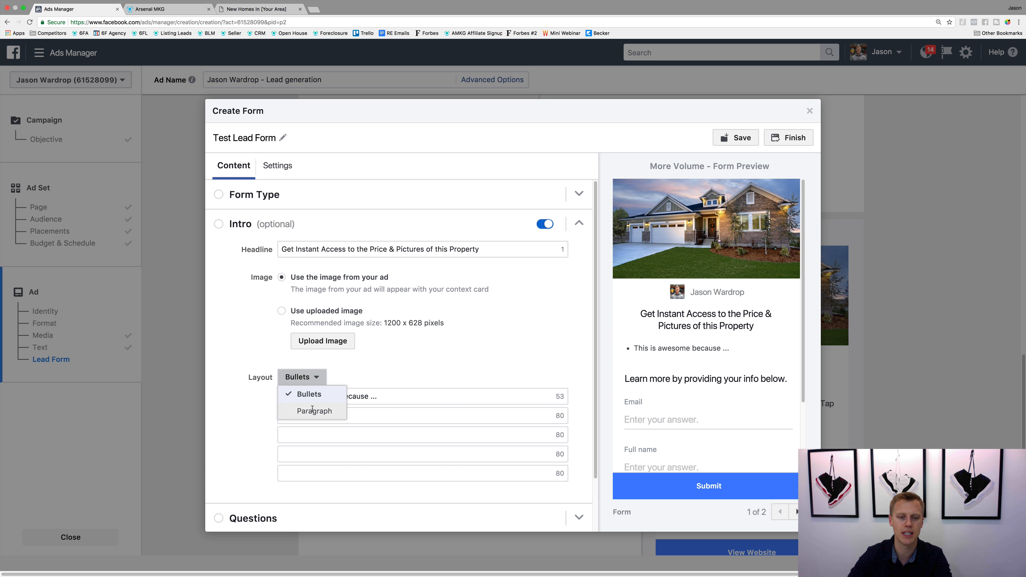
pyautogui.click(314, 411)
pyautogui.write('Homes In This Market Move Fast! Make Your Appointment Before The Bidding War Begins!')
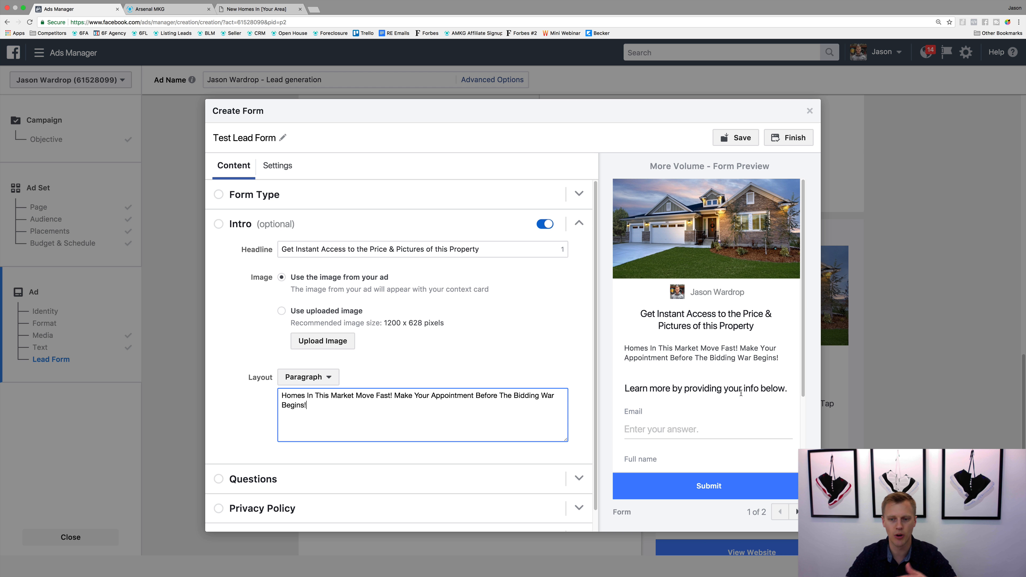
pyautogui.scroll(-1, 576, 352)
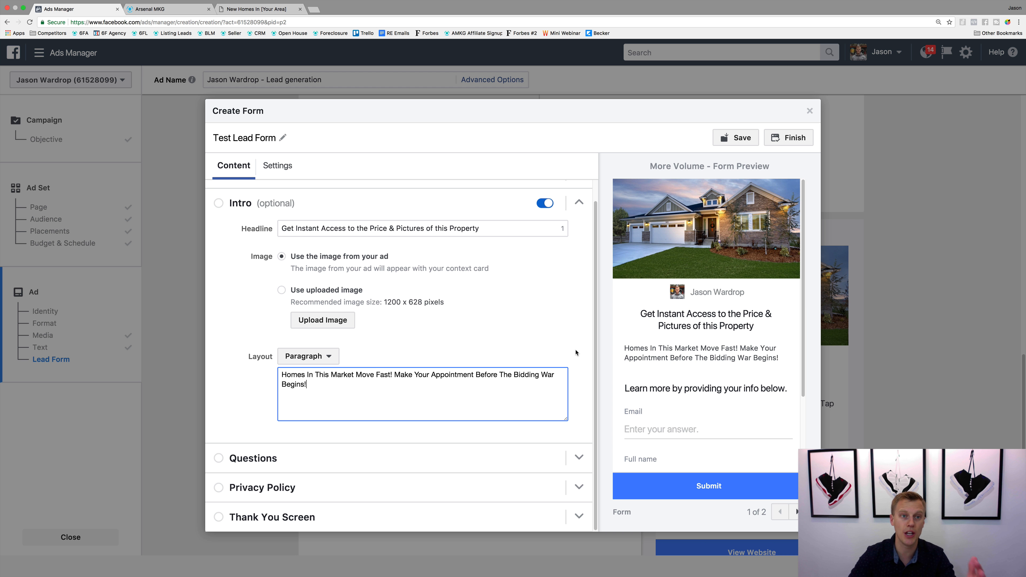
pyautogui.click(264, 9)
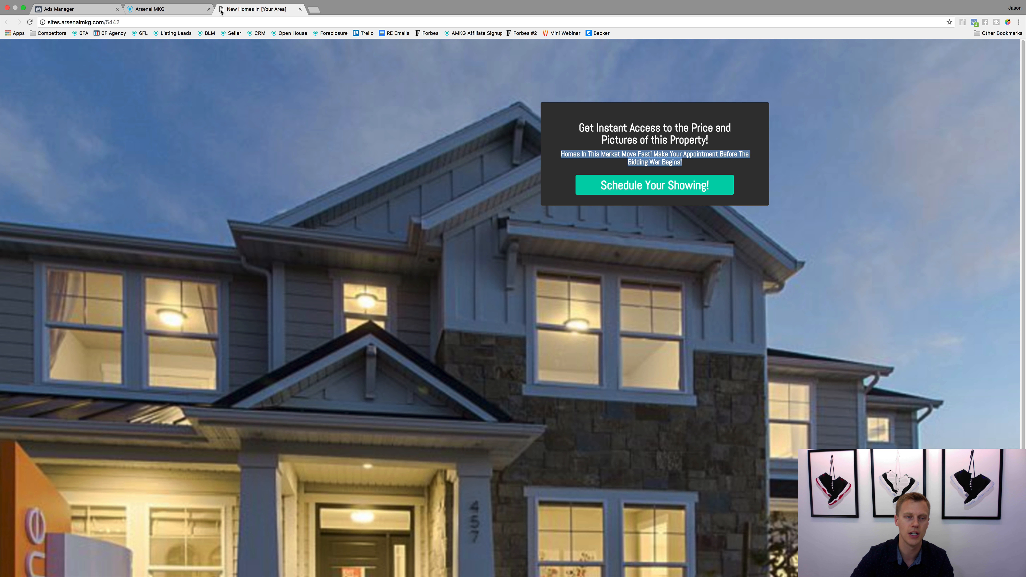
pyautogui.click(75, 9)
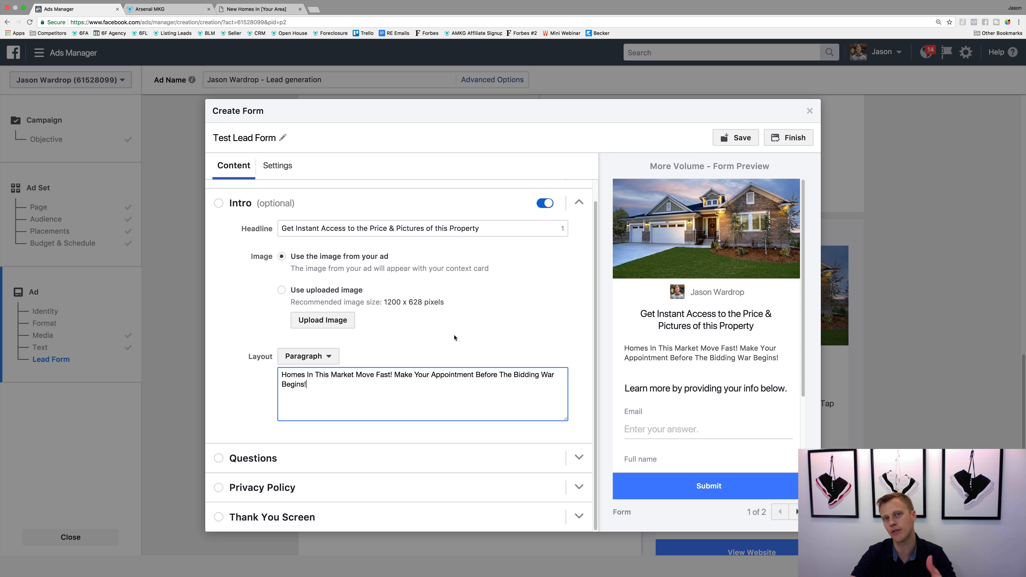
# Step: Set the form's user information questions to first name, email and phone number, leaving out full name
pyautogui.click(578, 457)
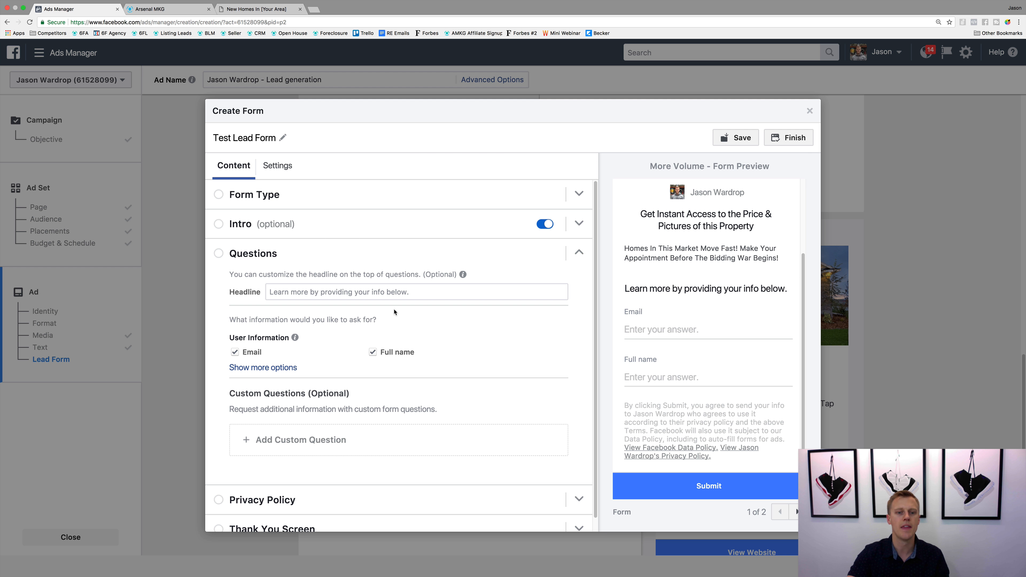
pyautogui.click(267, 368)
pyautogui.scroll(-3, 369, 367)
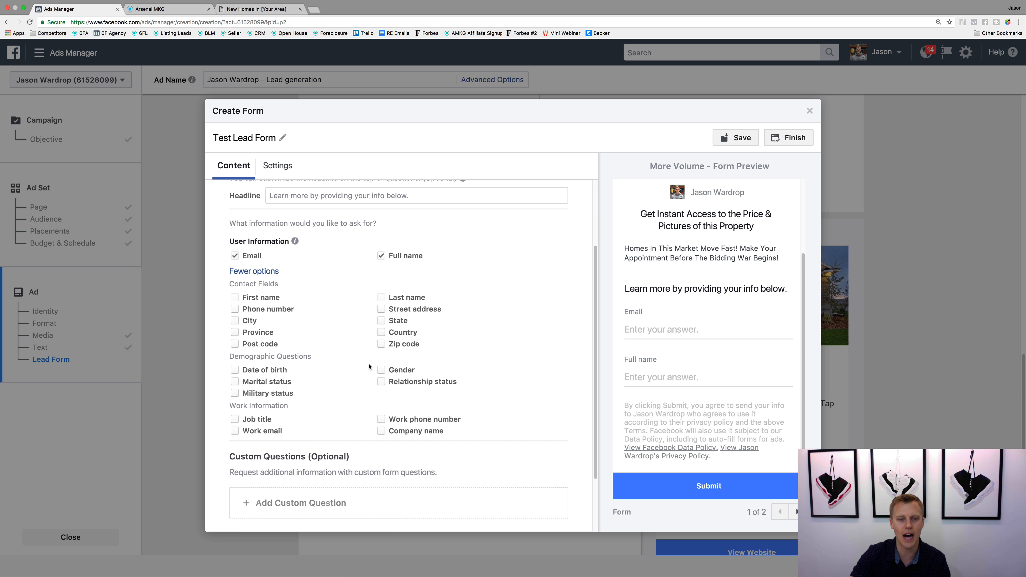
pyautogui.click(382, 256)
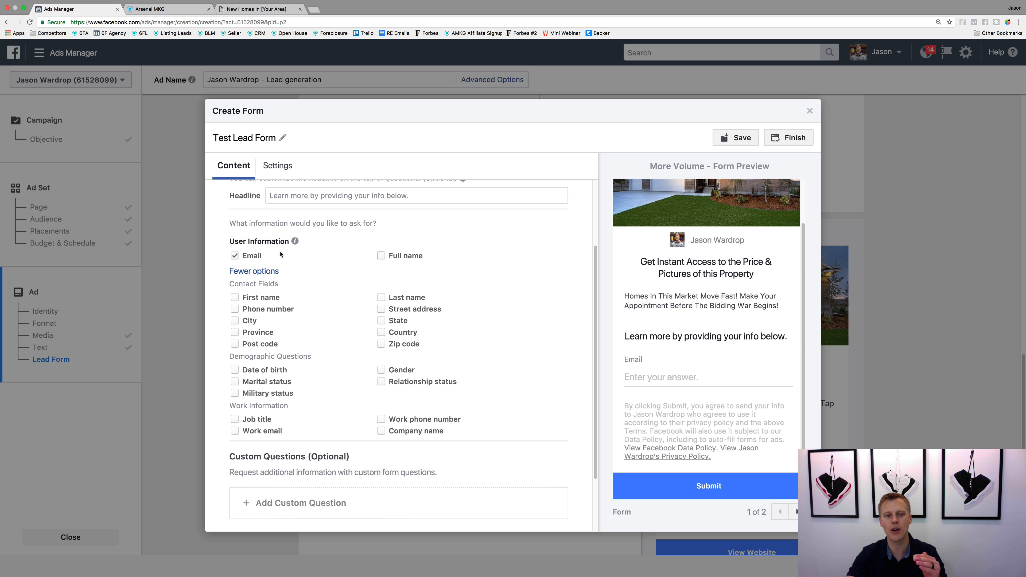
pyautogui.click(234, 256)
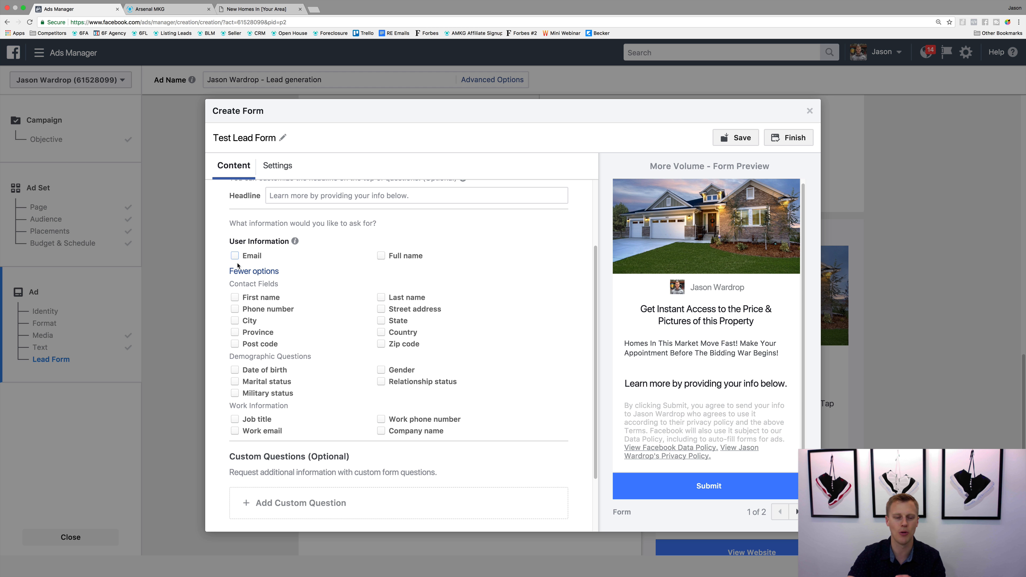
pyautogui.click(234, 298)
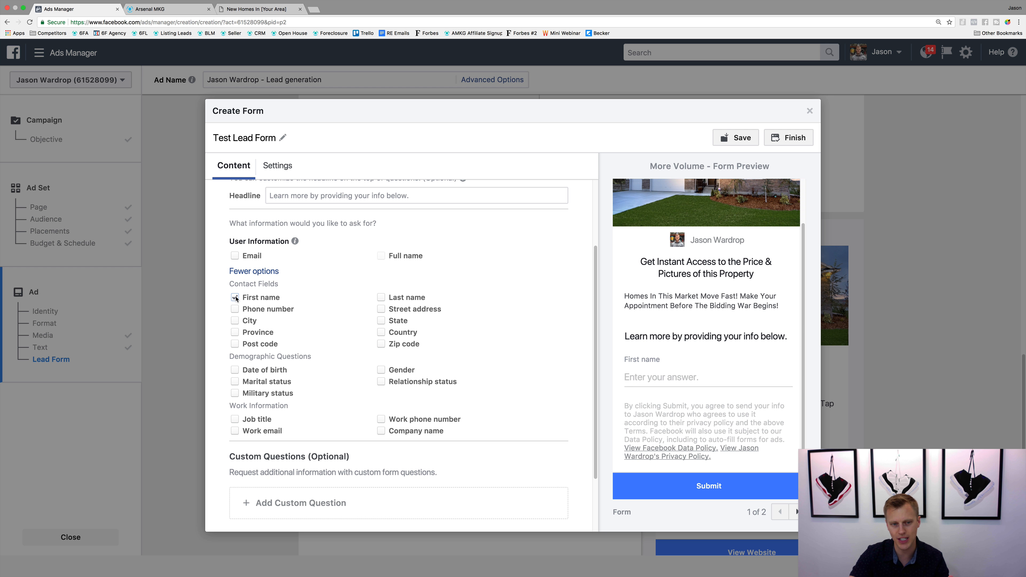
pyautogui.click(235, 256)
pyautogui.click(234, 309)
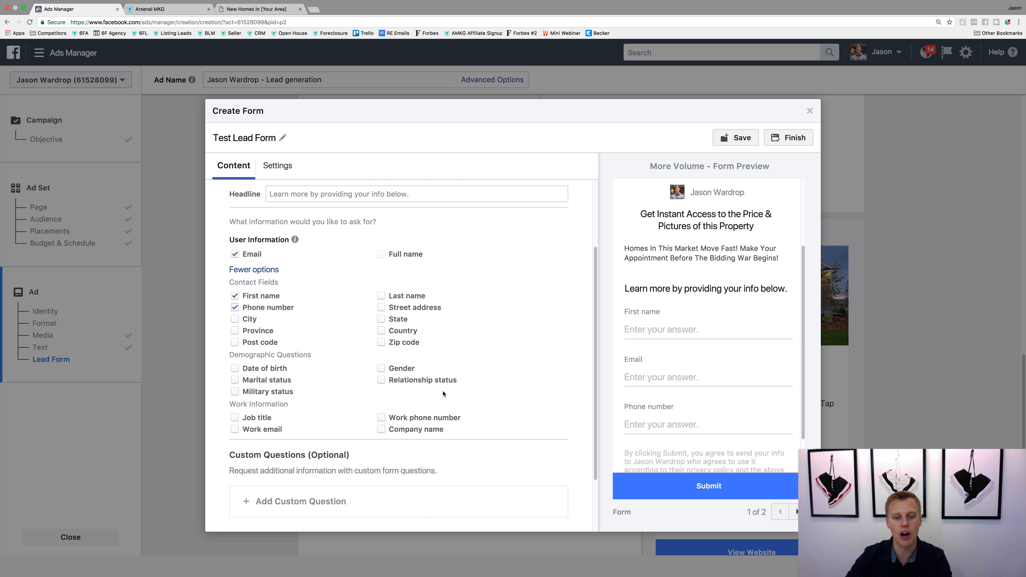
# Step: Add a short answer custom question reading "How soon Are you looking to move?"
pyautogui.scroll(-2, 420, 396)
pyautogui.click(283, 431)
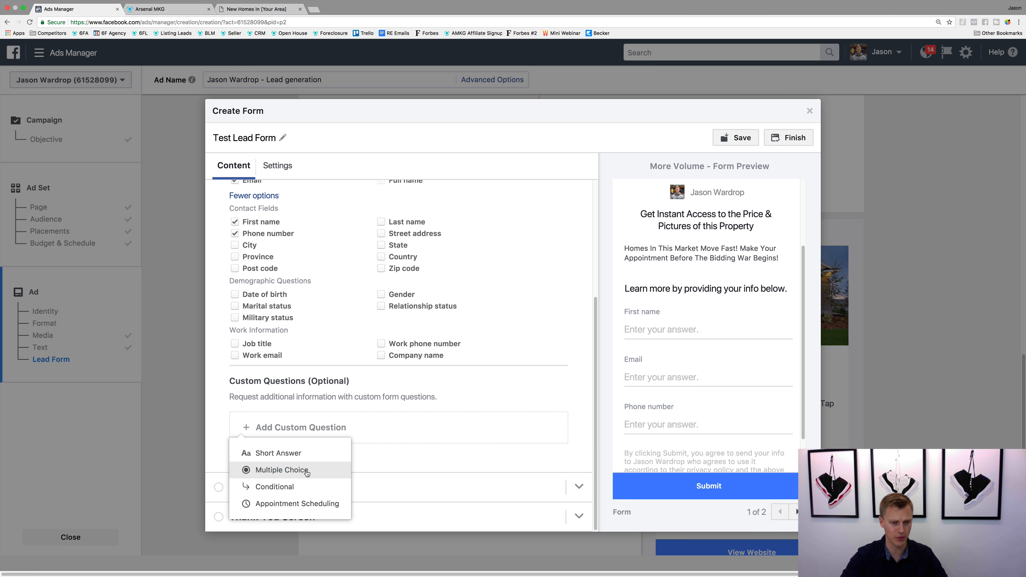
pyautogui.click(296, 453)
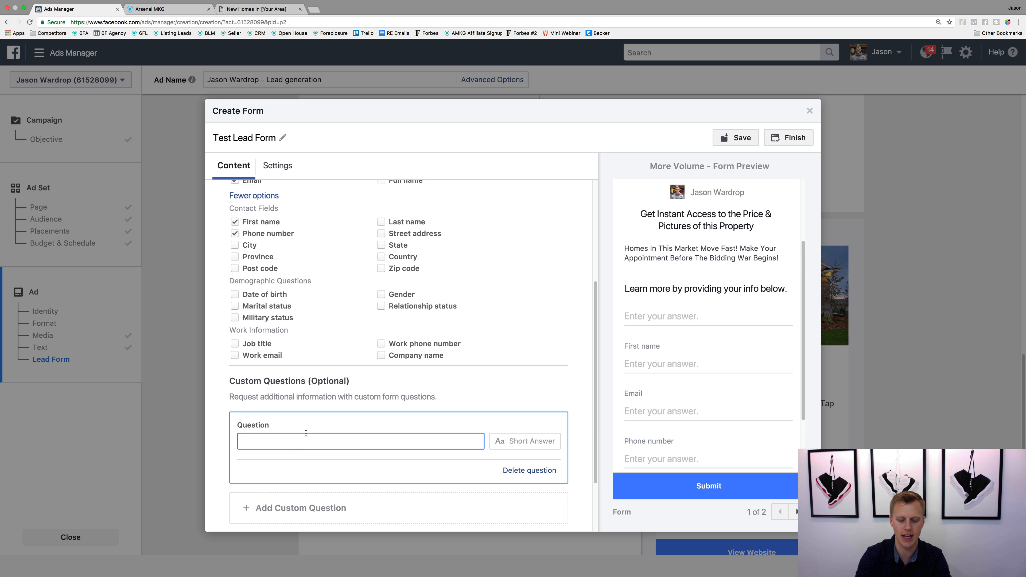
pyautogui.write('How soon A')
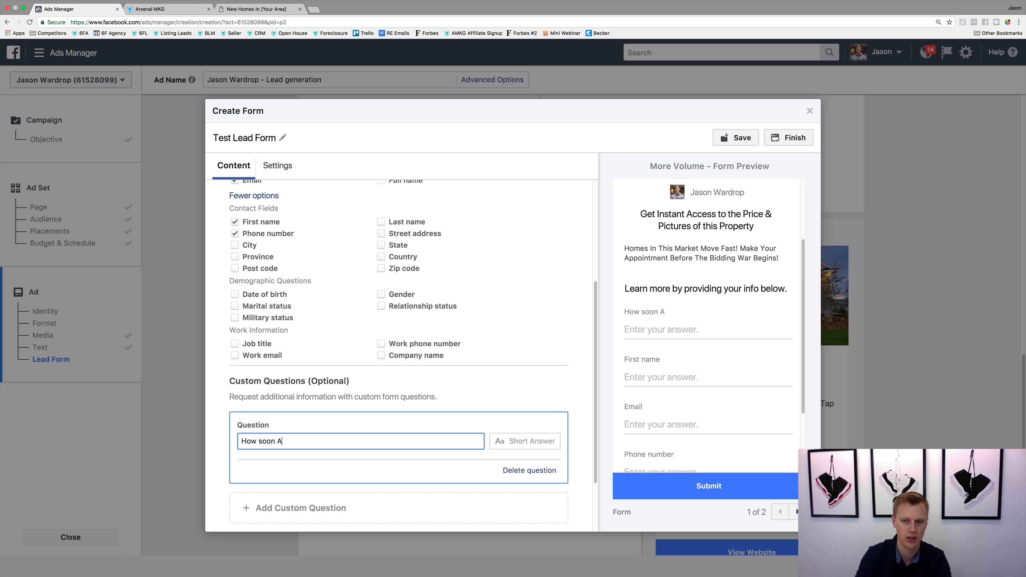
pyautogui.write('re')
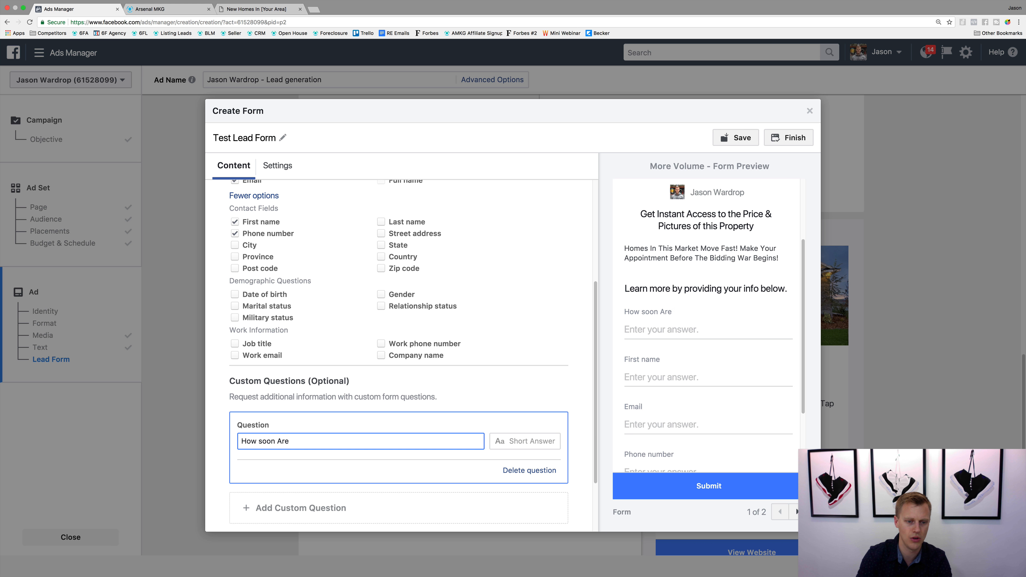
pyautogui.write(' Y you looking to move')
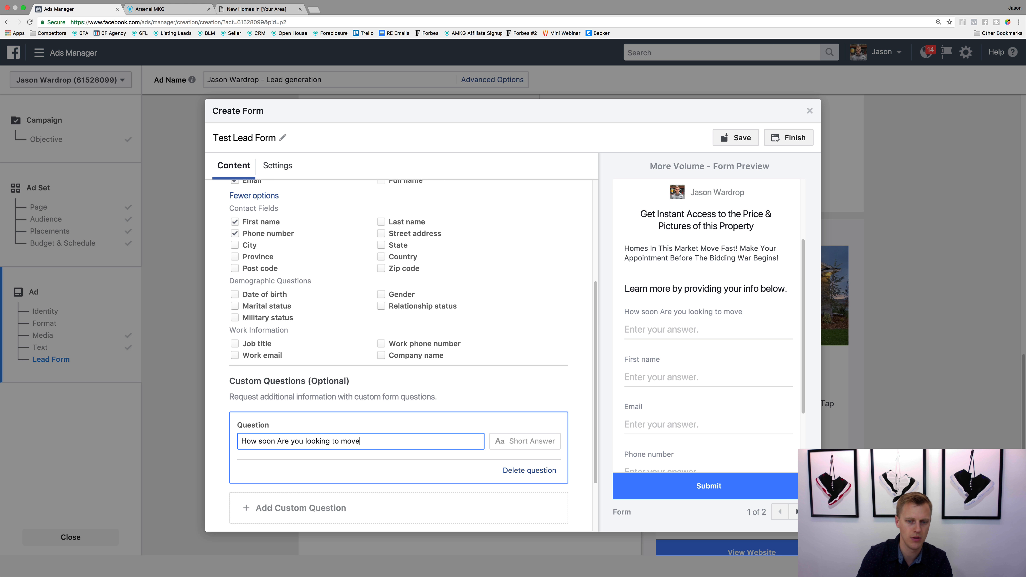
pyautogui.write('?')
pyautogui.scroll(-3, 496, 359)
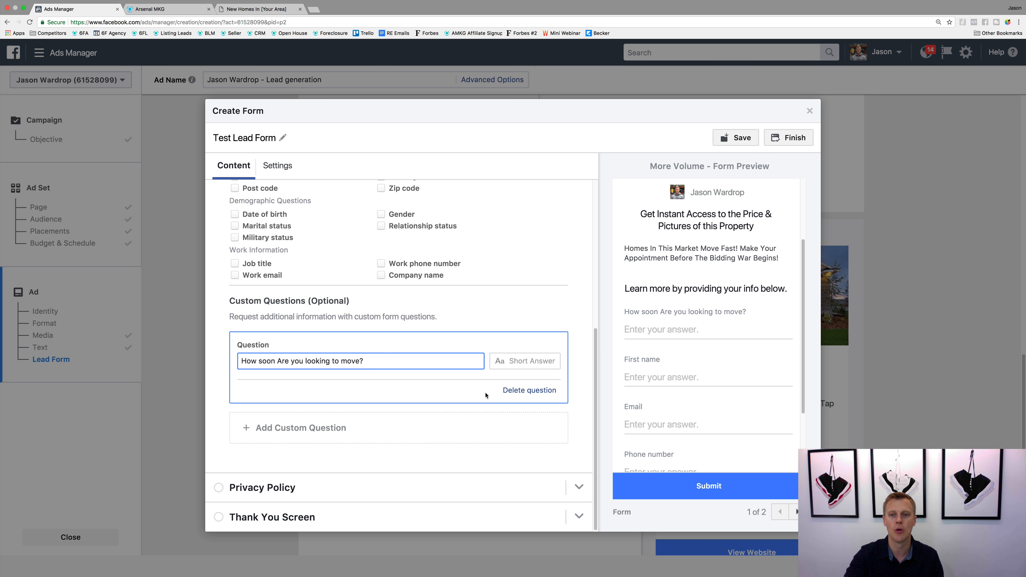
# Step: Enter "Privacy Policy" as the link text in the form's privacy policy section
pyautogui.click(579, 488)
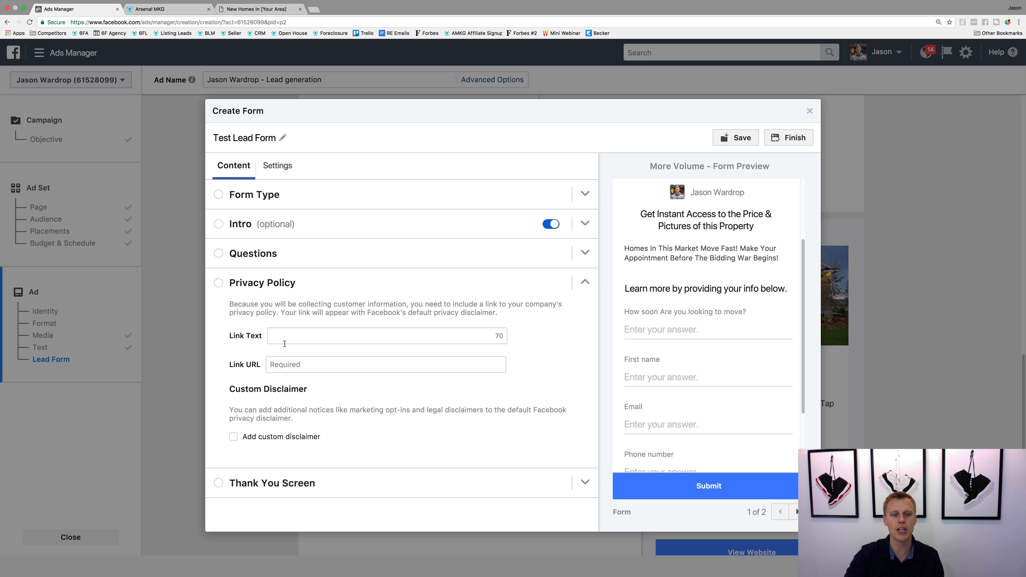
pyautogui.click(311, 337)
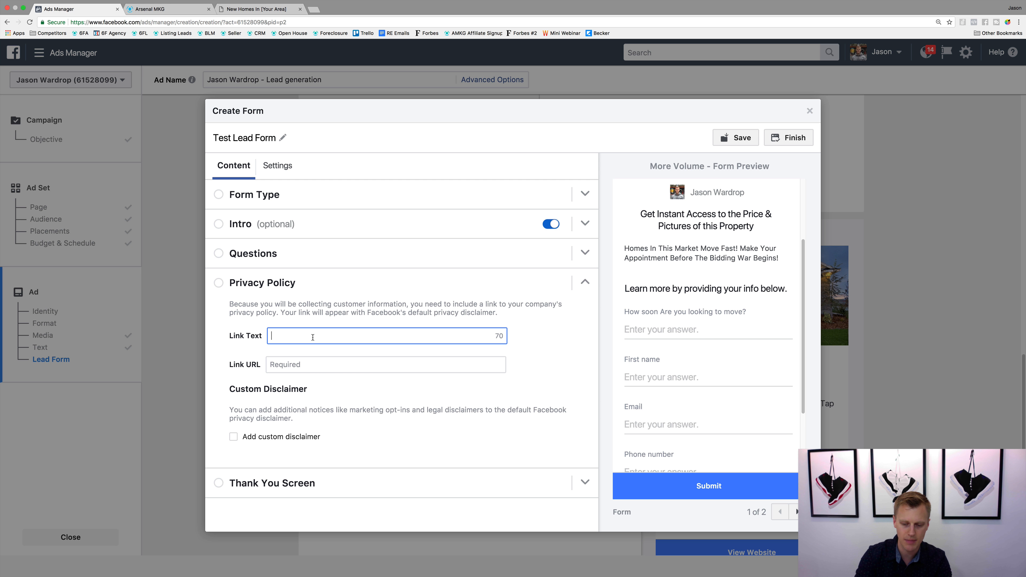
pyautogui.write('Priv')
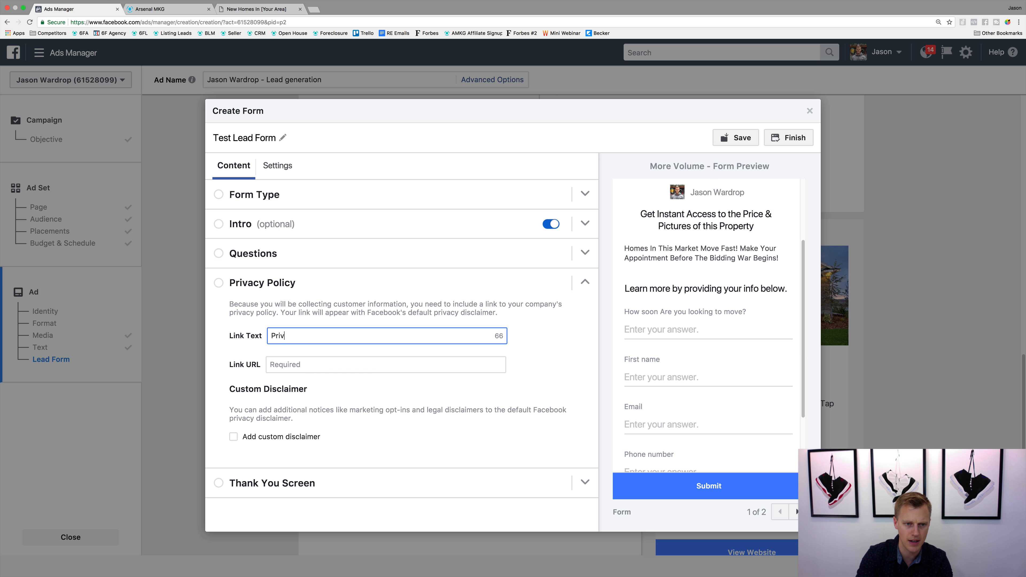
pyautogui.write('acy Policy')
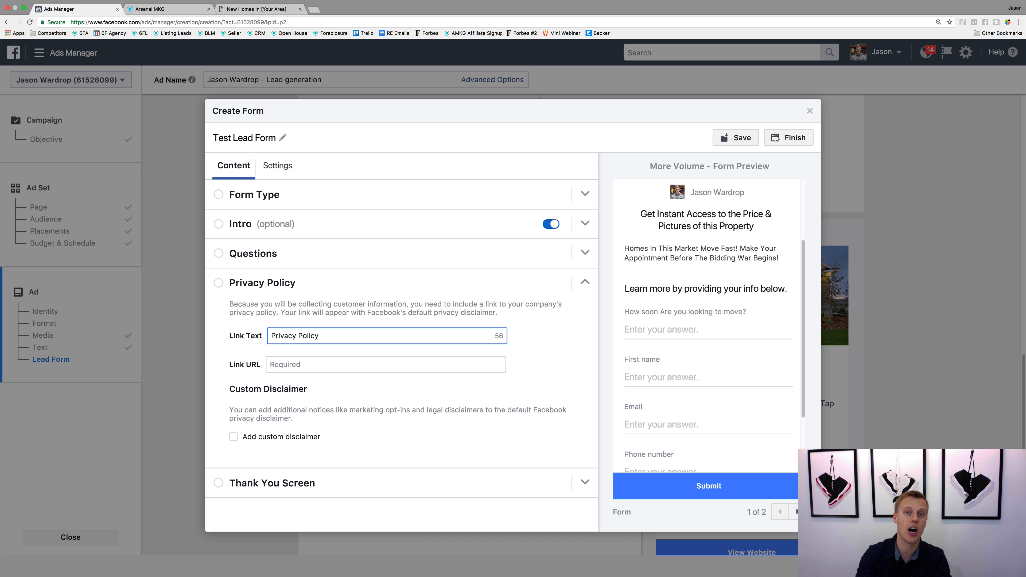
pyautogui.press('super+t')
pyautogui.write('ar')
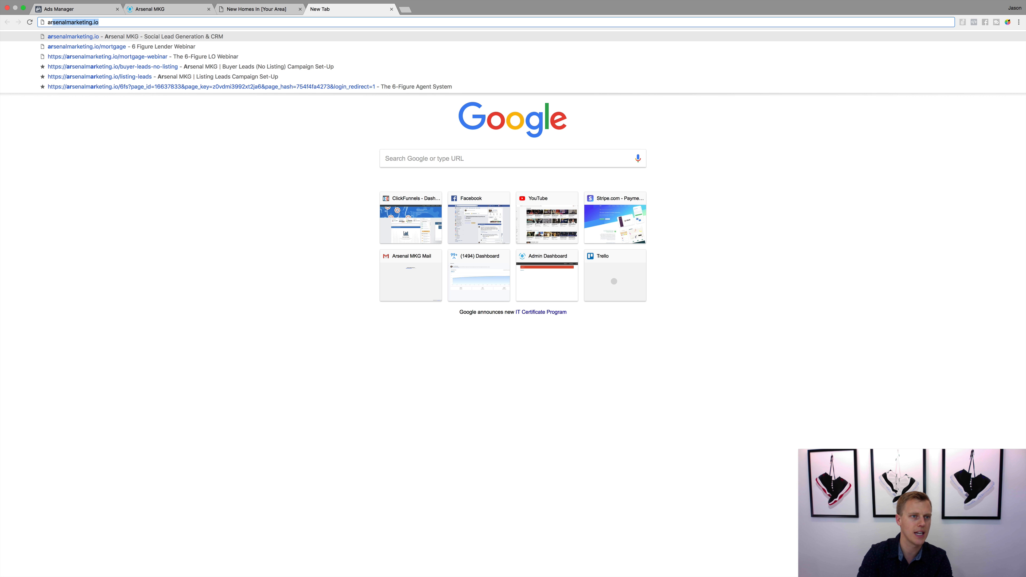
pyautogui.press('super+a')
pyautogui.write('www2')
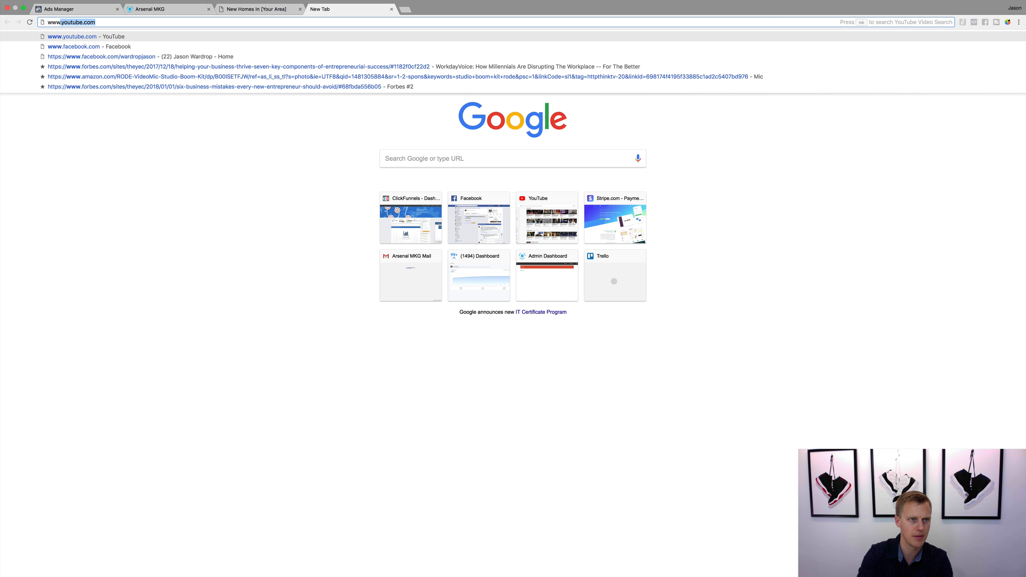
pyautogui.press('Return')
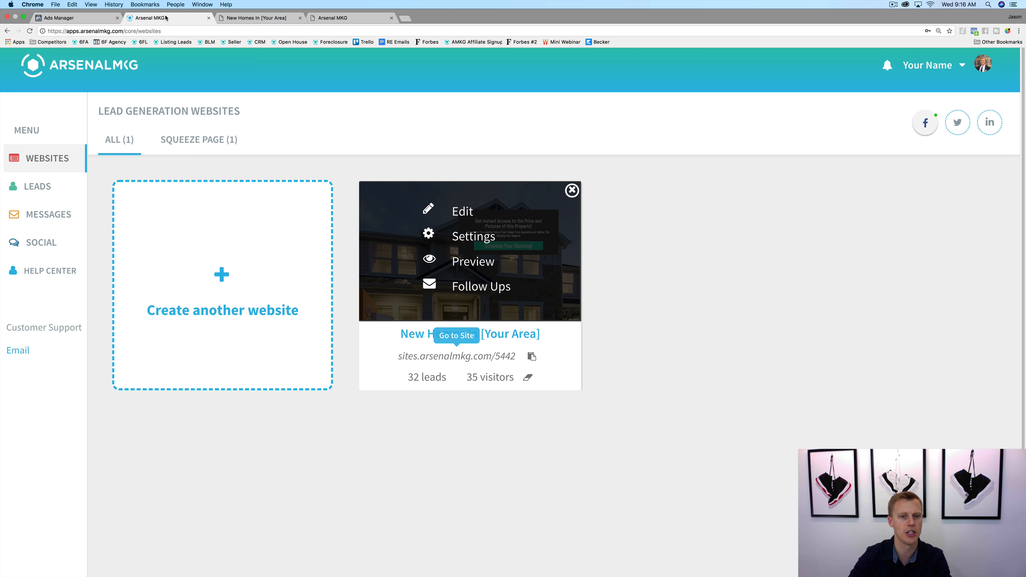
pyautogui.click(166, 18)
pyautogui.click(93, 17)
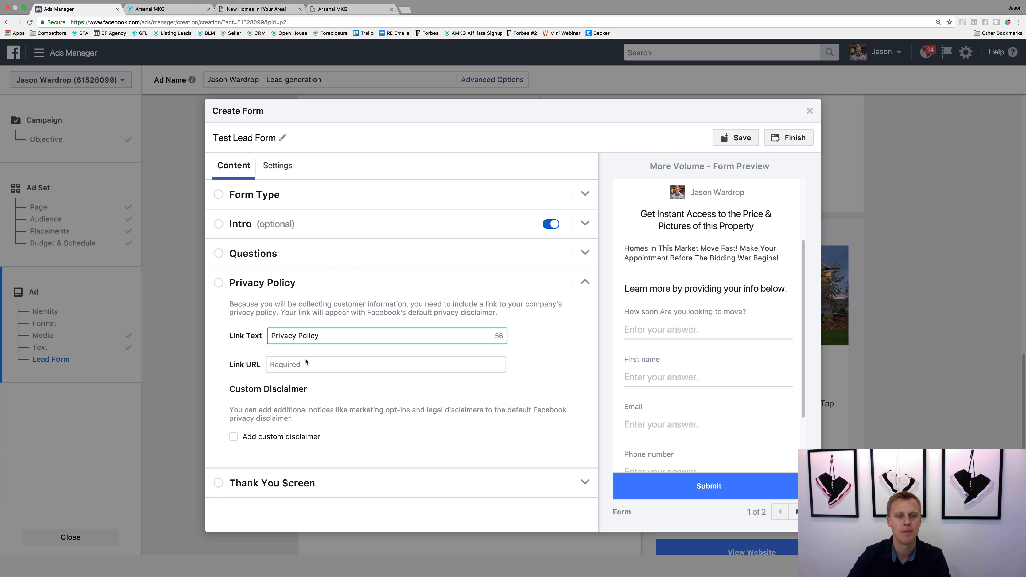
pyautogui.click(298, 364)
pyautogui.write('https://www2.arsenalmkg.com/privacy')
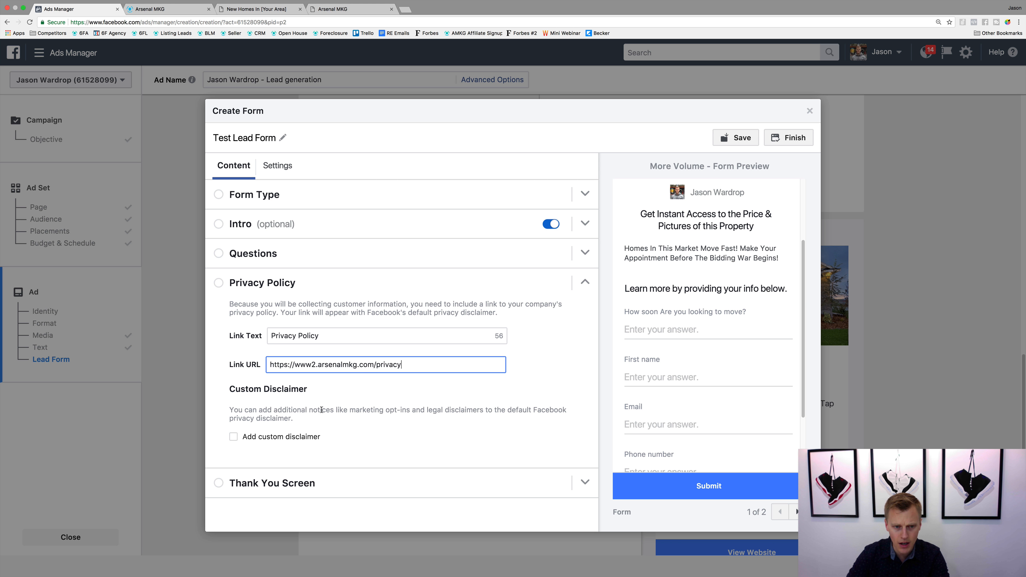
# Step: Change the thank you screen headline to "Thanks, we sent the info to your email provided!"
pyautogui.click(584, 481)
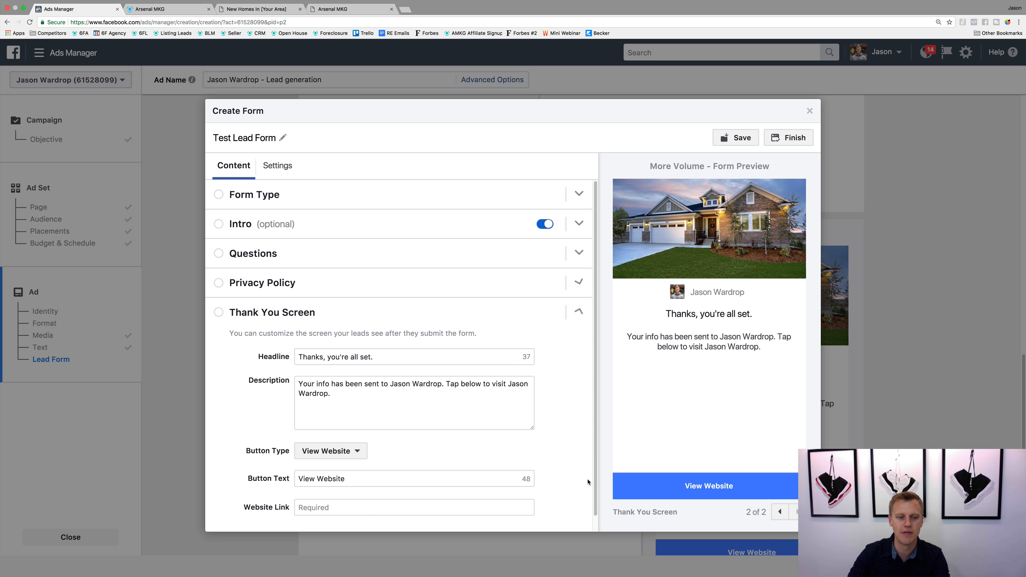
pyautogui.scroll(-1, 240, 362)
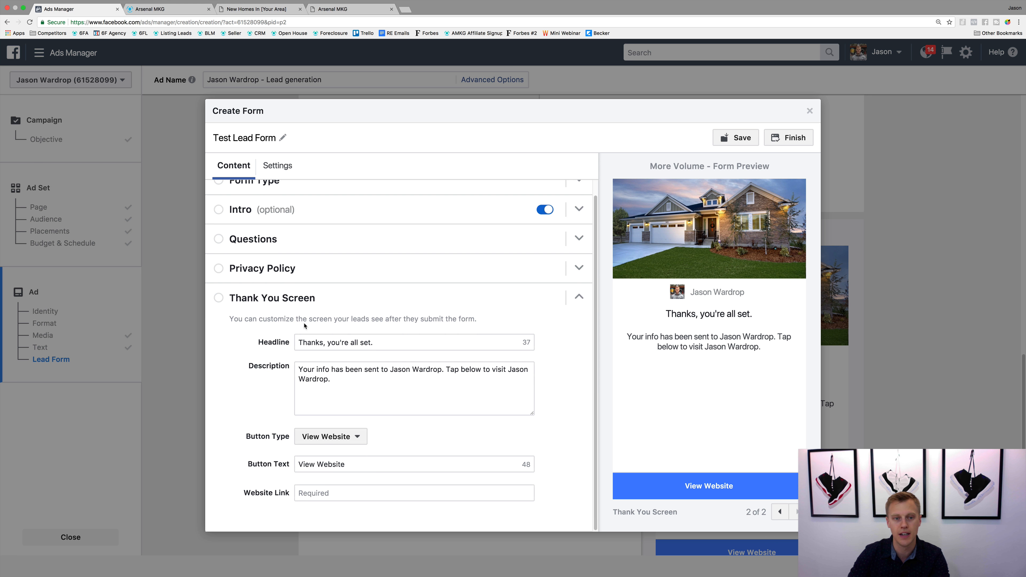
pyautogui.moveTo(404, 344); pyautogui.dragTo(329, 343)
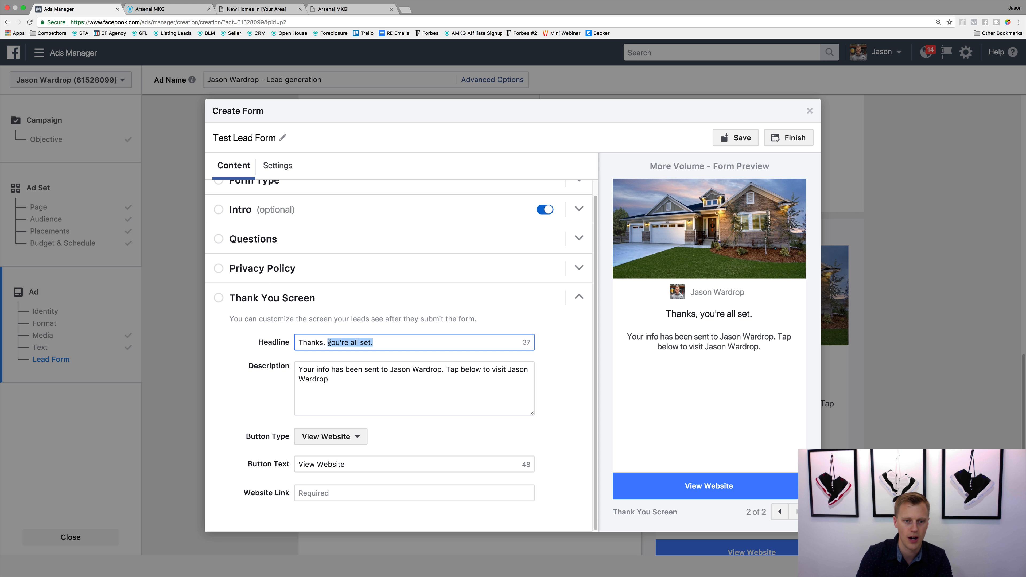
pyautogui.write('we sent the in')
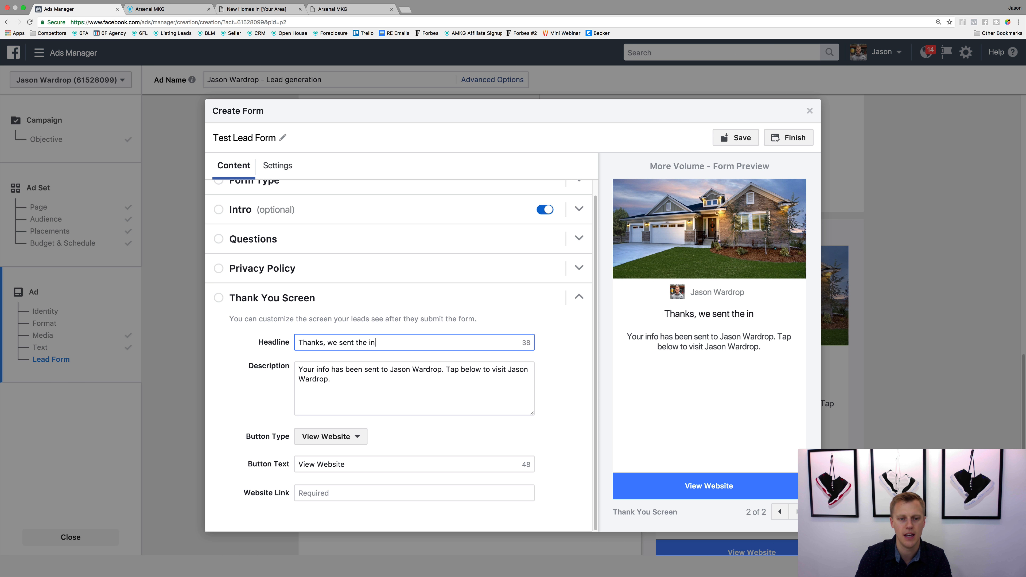
pyautogui.write('fo to your em')
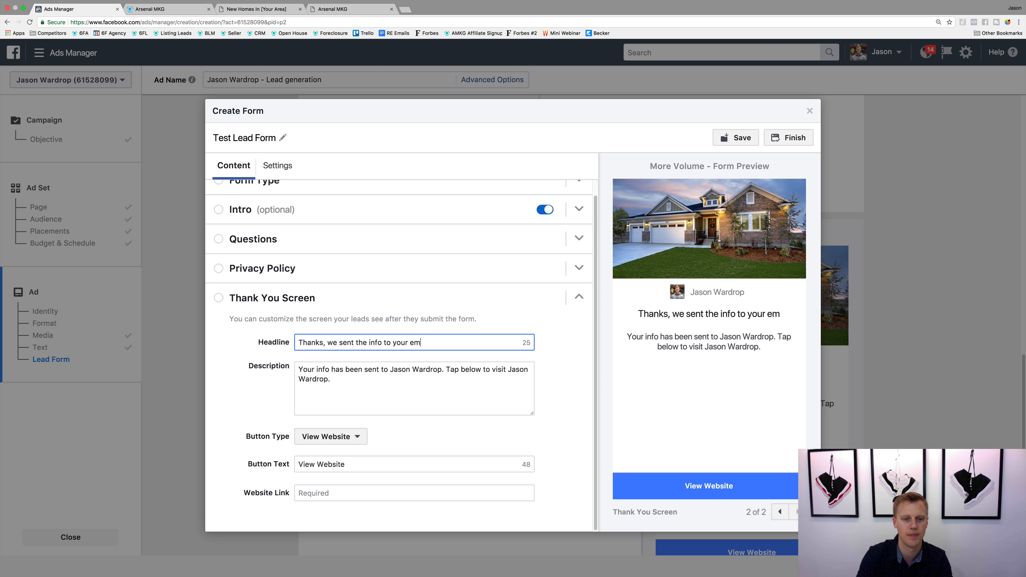
pyautogui.write('ail provided!')
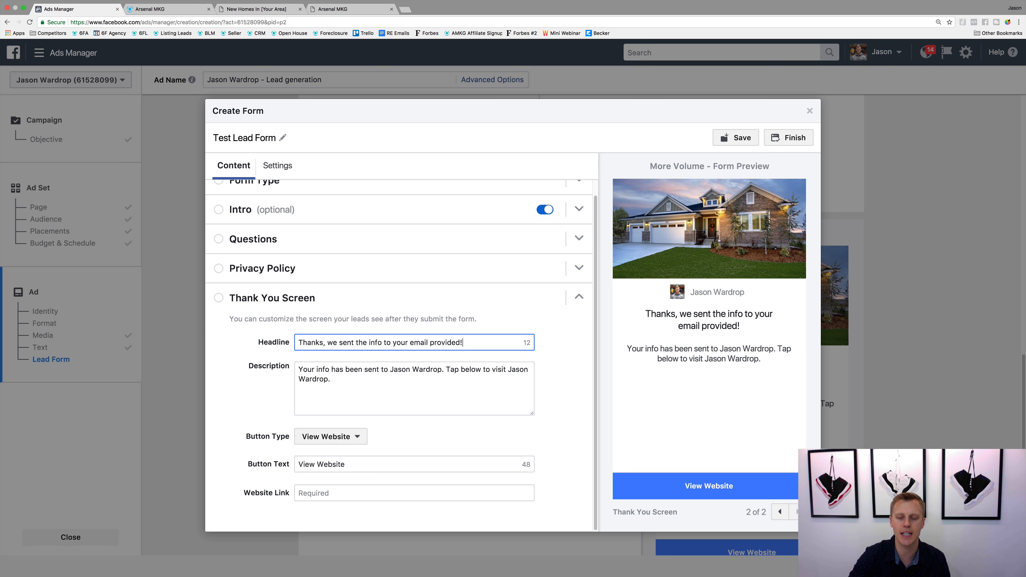
pyautogui.scroll(1, 336, 283)
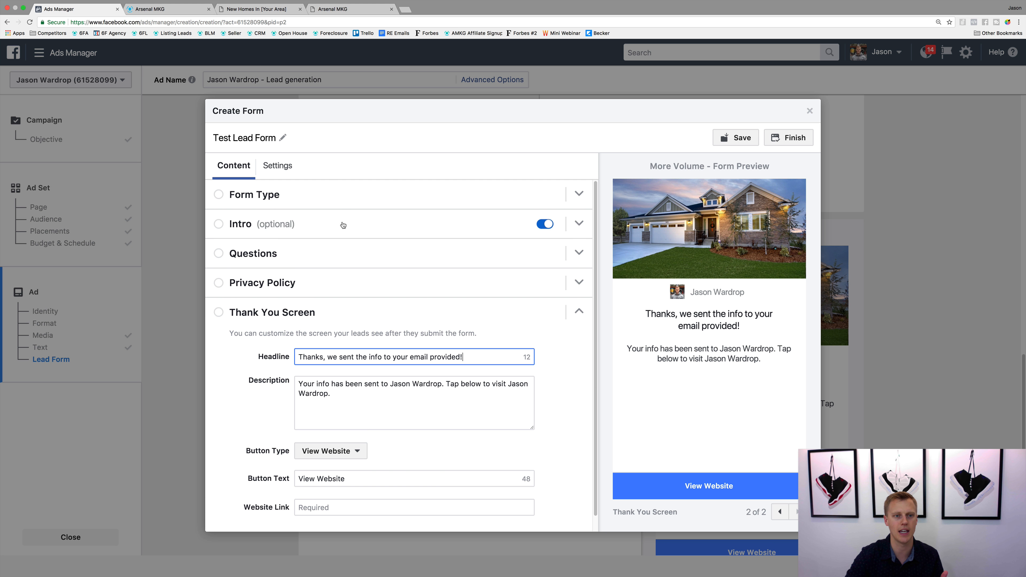
# Step: Review the form's intro section and reopen the thank you screen section
pyautogui.click(351, 231)
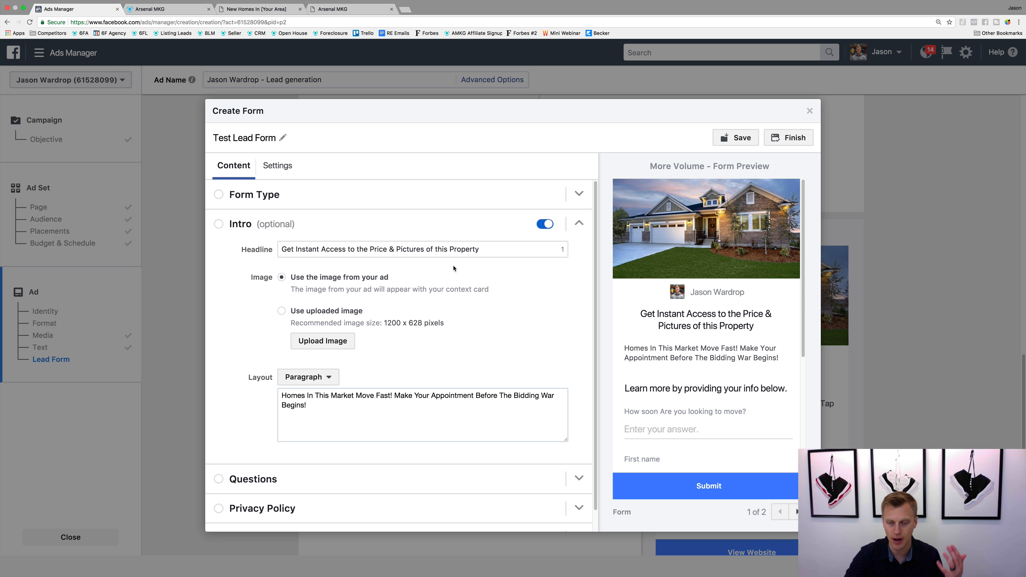
pyautogui.scroll(-1, 455, 346)
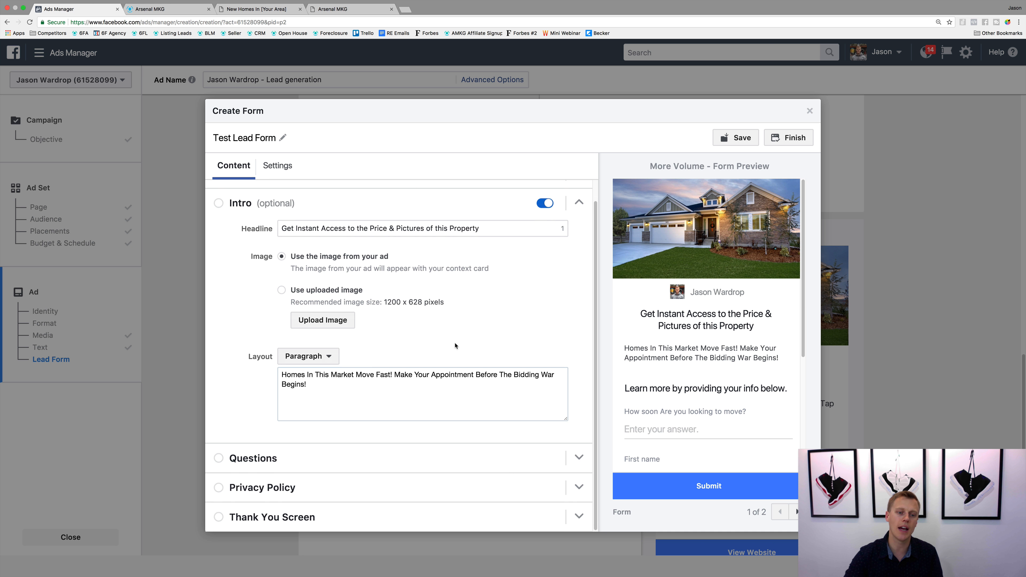
pyautogui.click(577, 517)
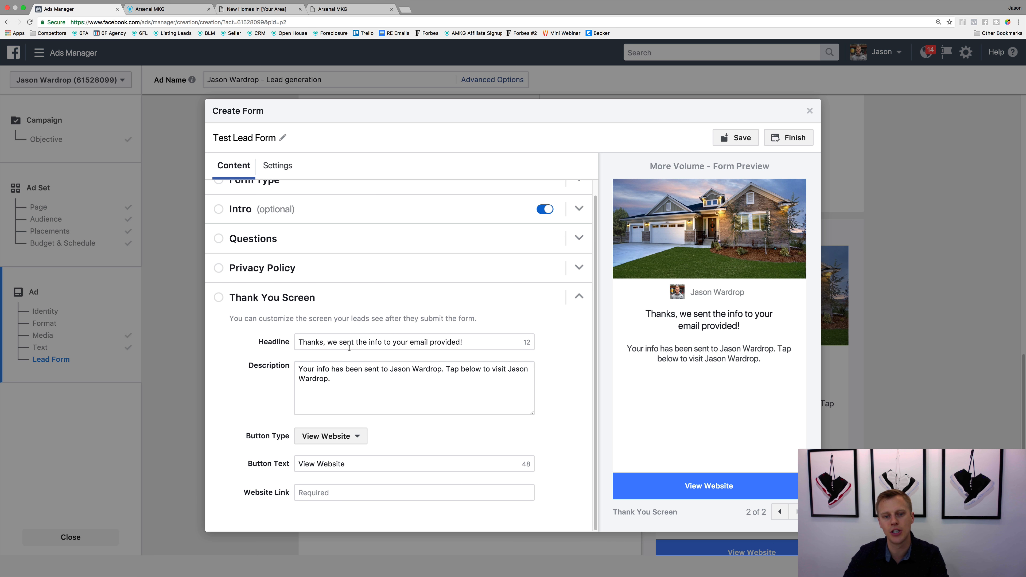
# Step: Replace the thank you screen description with "Click below to connect with me on my Facebook page..."
pyautogui.moveTo(339, 379); pyautogui.dragTo(302, 360)
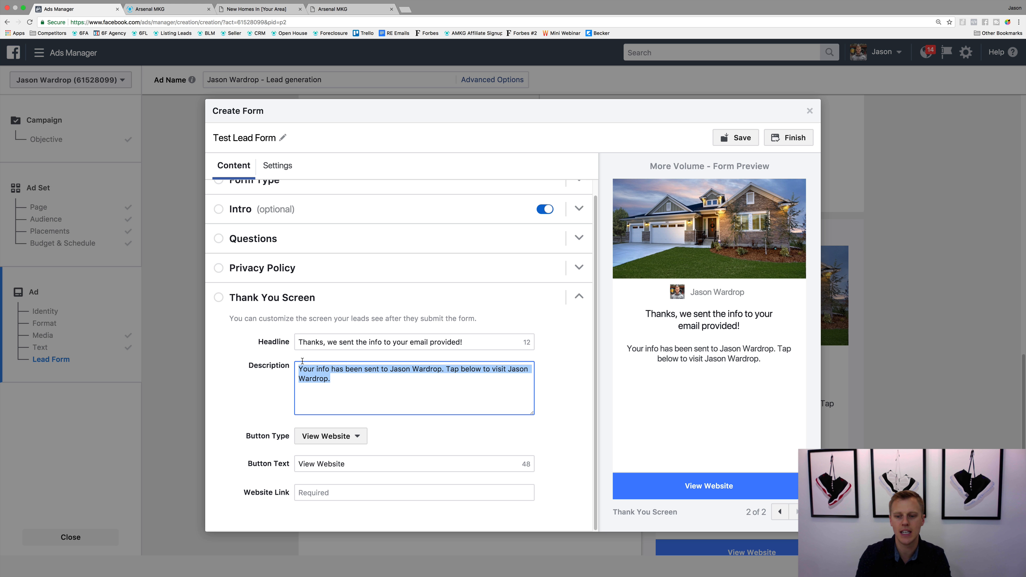
pyautogui.write('CLick')
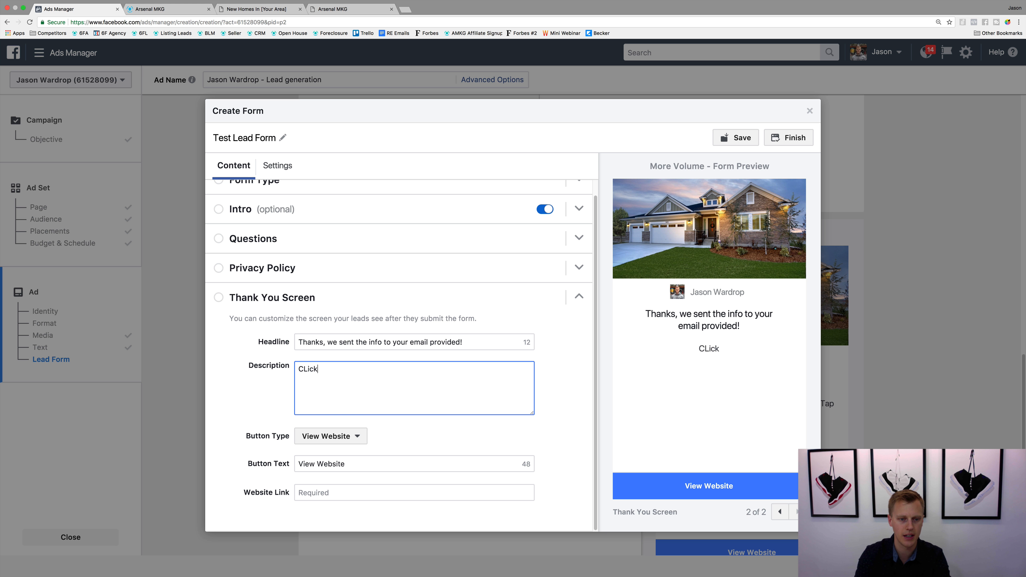
pyautogui.press('BackSpace')
pyautogui.press('BackSpace')
pyautogui.press('BackSpace')
pyautogui.press('BackSpace')
pyautogui.write('lick b')
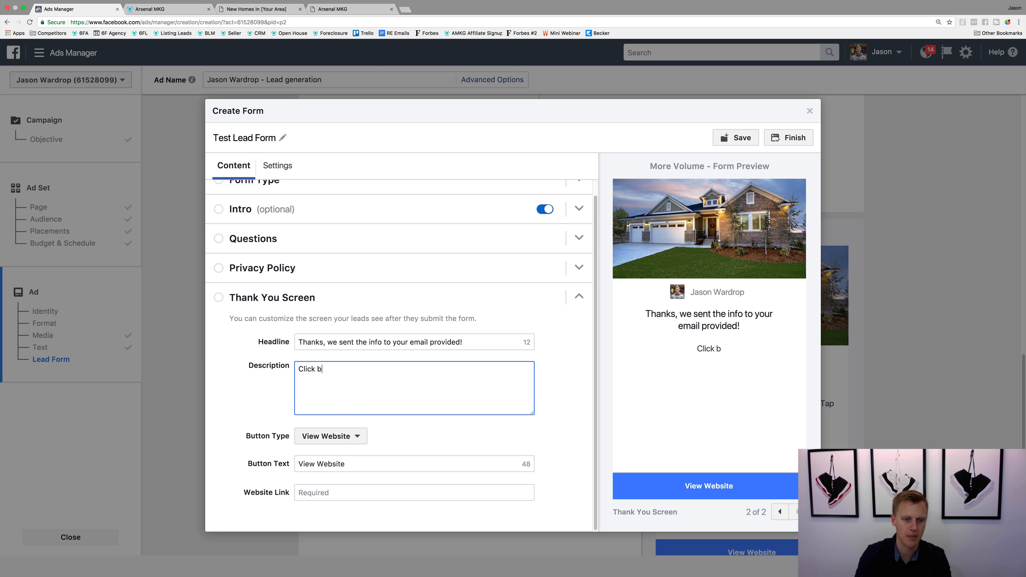
pyautogui.write('elow to connect ')
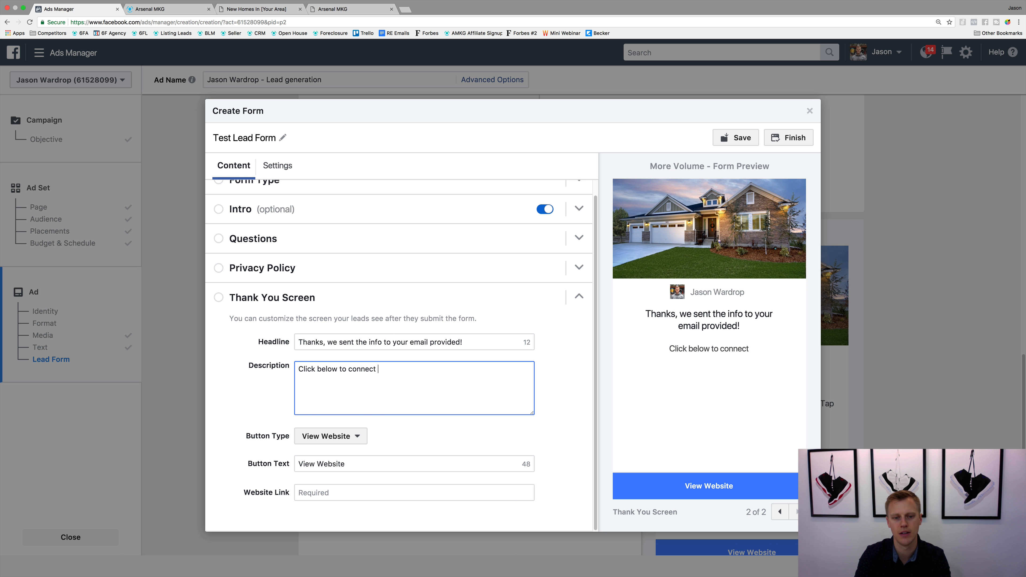
pyautogui.write('with me on my Fac')
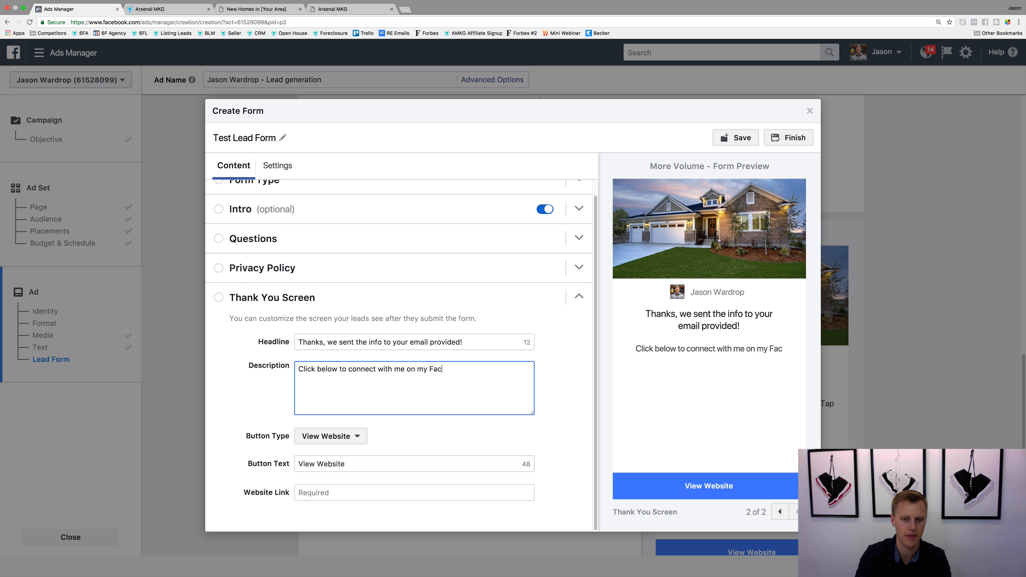
pyautogui.write('ebook page.')
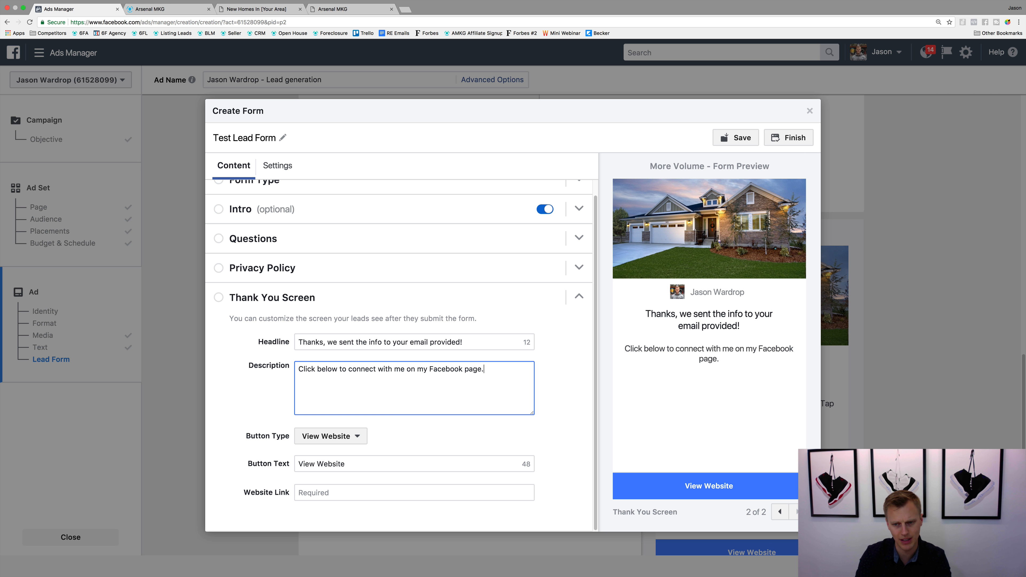
pyautogui.write('..')
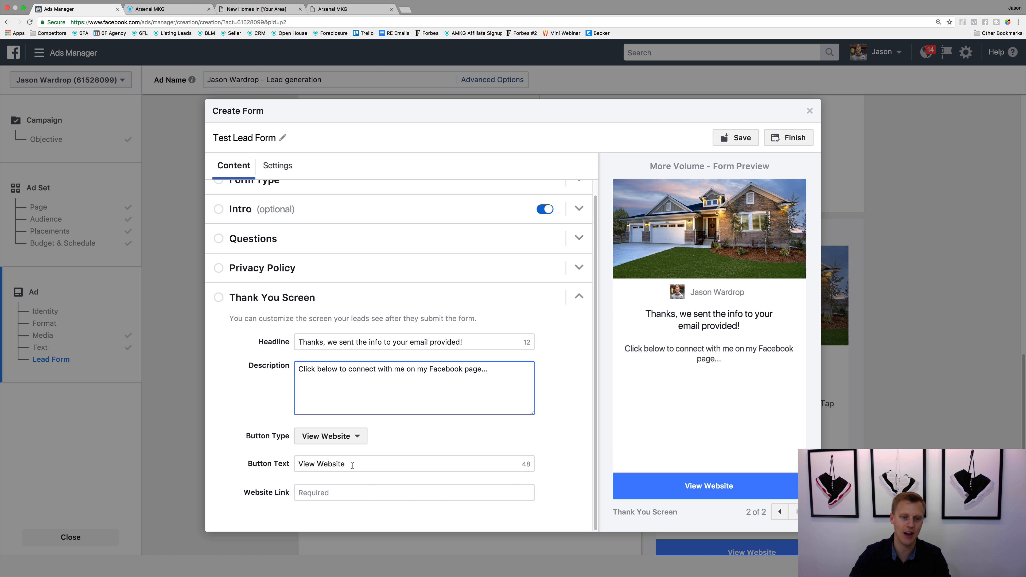
# Step: Set the thank you screen's button text to "Schedule a Call With Me"
pyautogui.moveTo(355, 464); pyautogui.dragTo(278, 460)
pyautogui.write('Sche')
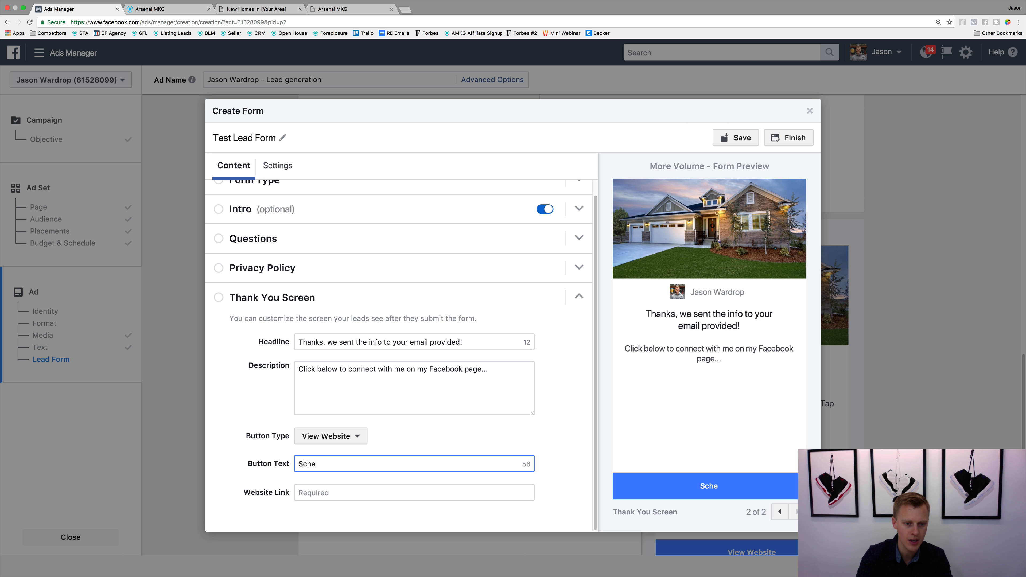
pyautogui.write('dule a Call')
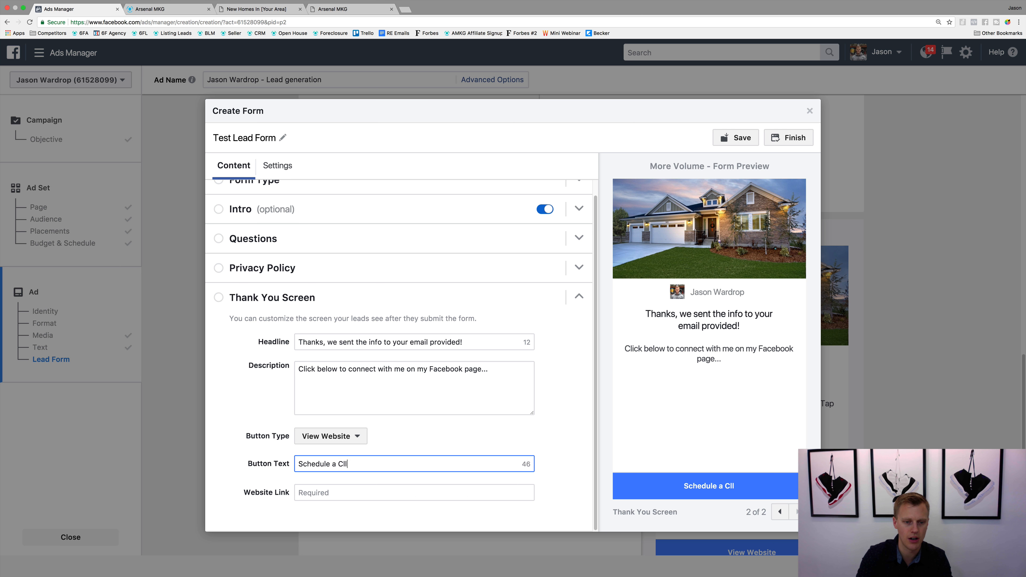
pyautogui.write(' With Me')
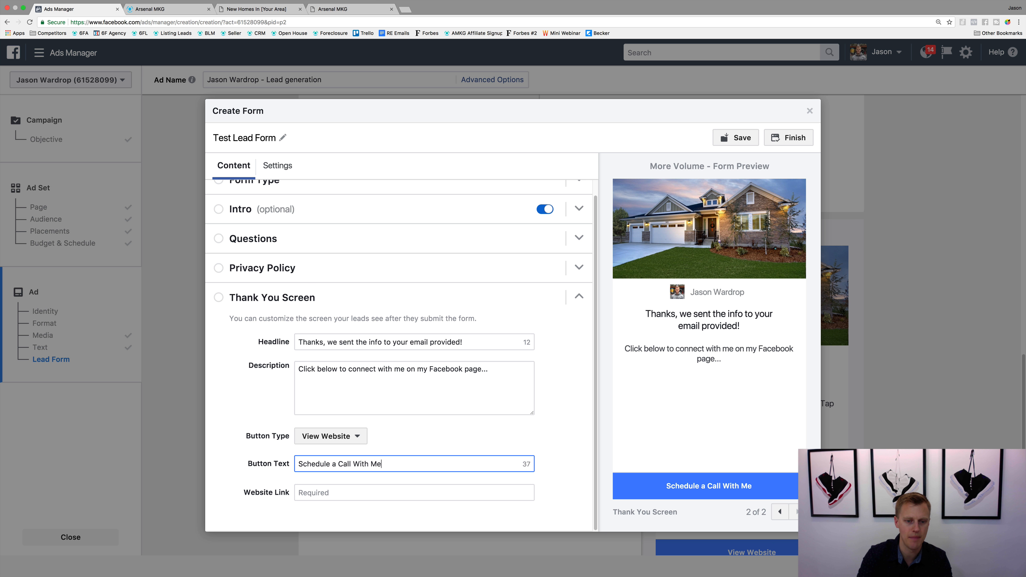
pyautogui.press('super+t')
pyautogui.write('calend')
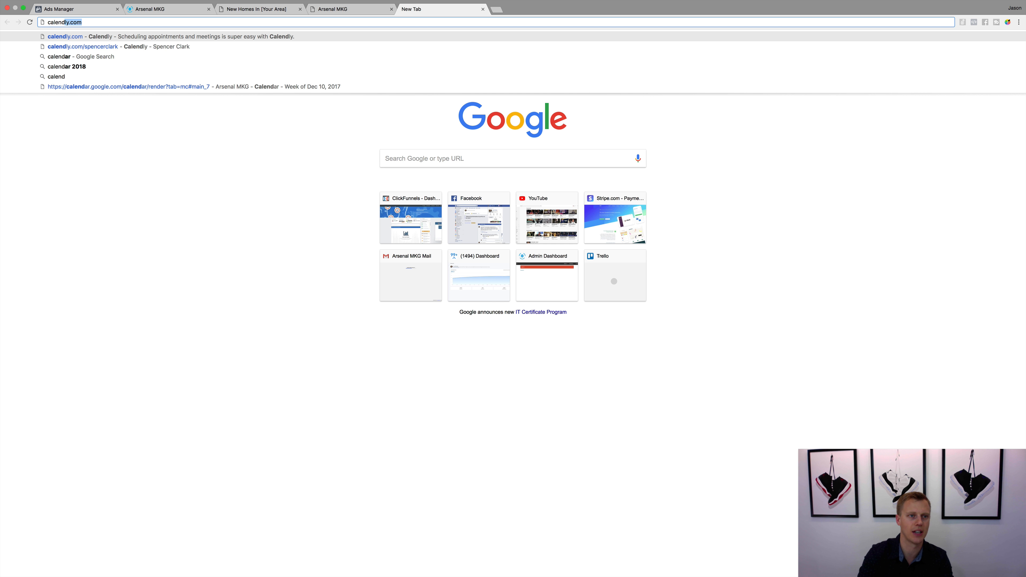
pyautogui.press('Down')
pyautogui.press('Up')
pyautogui.press('Return')
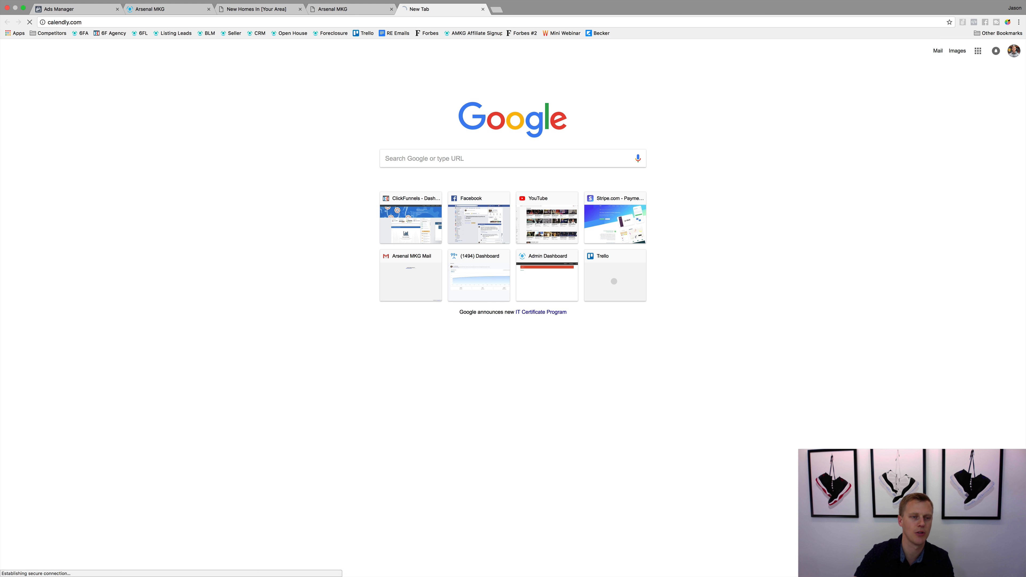
pyautogui.click(117, 20)
pyautogui.press('super+c')
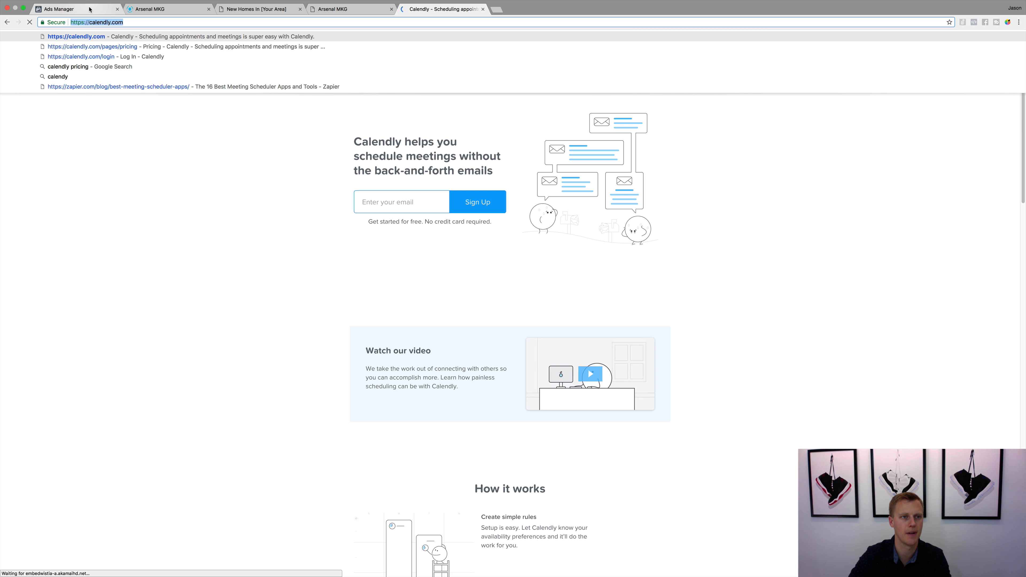
pyautogui.click(74, 9)
pyautogui.click(338, 493)
pyautogui.press('super+v')
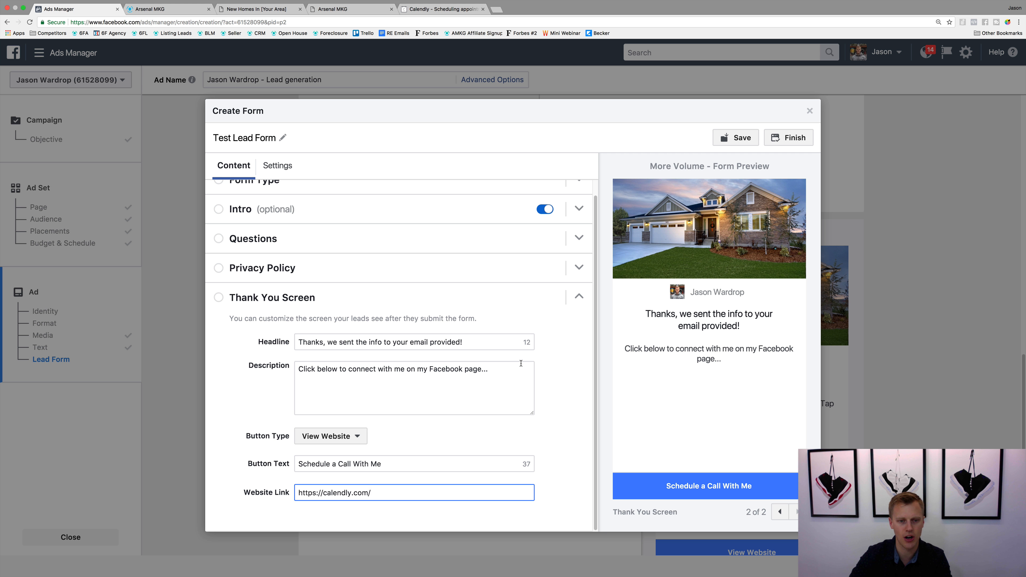
# Step: Change the thank you screen description to "If you want to see this home this week, click below to schedule a showing with me..."
pyautogui.moveTo(509, 369); pyautogui.dragTo(251, 353)
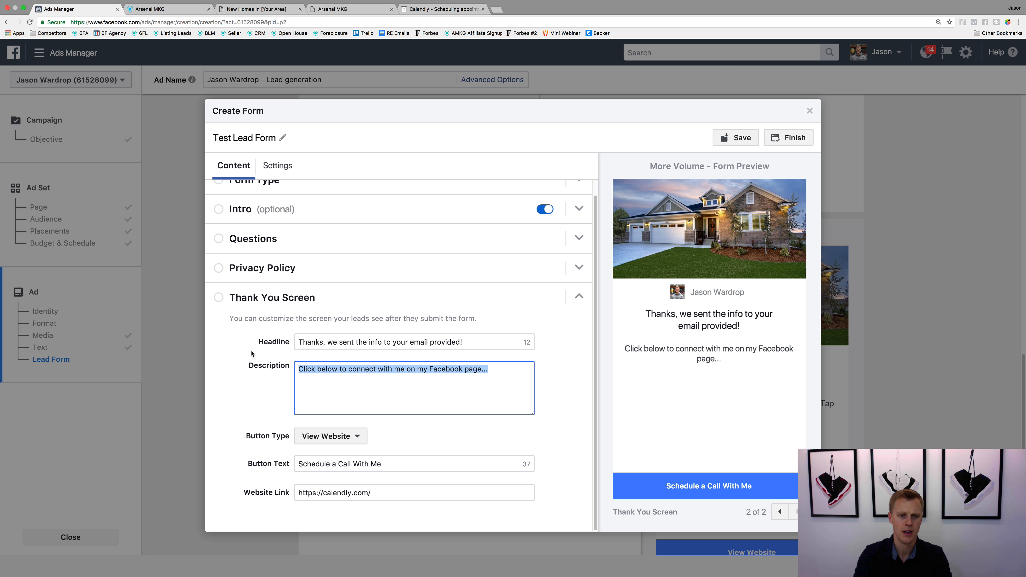
pyautogui.write('If you want to ')
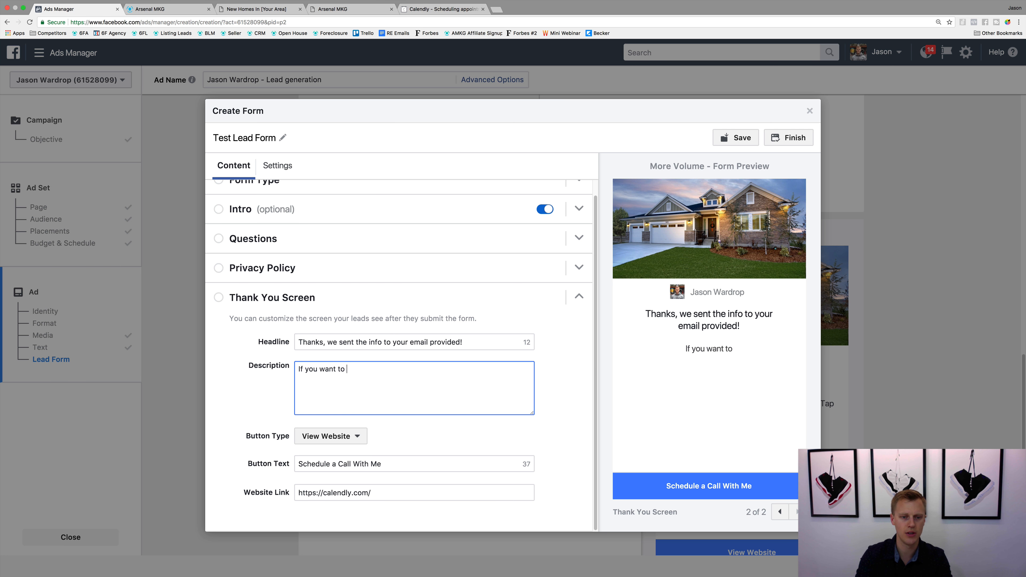
pyautogui.write('see this home this we')
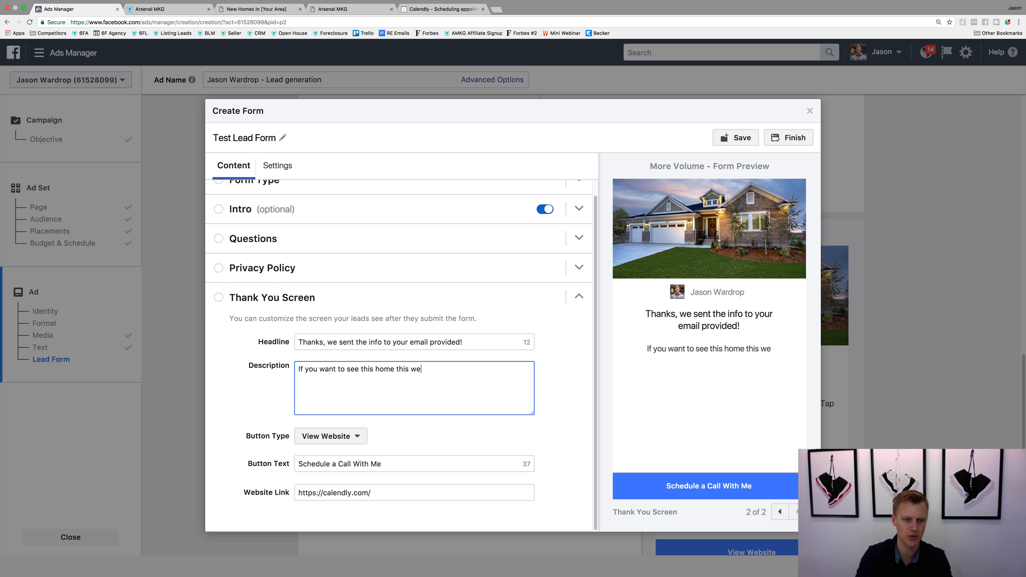
pyautogui.write('ek, click bel')
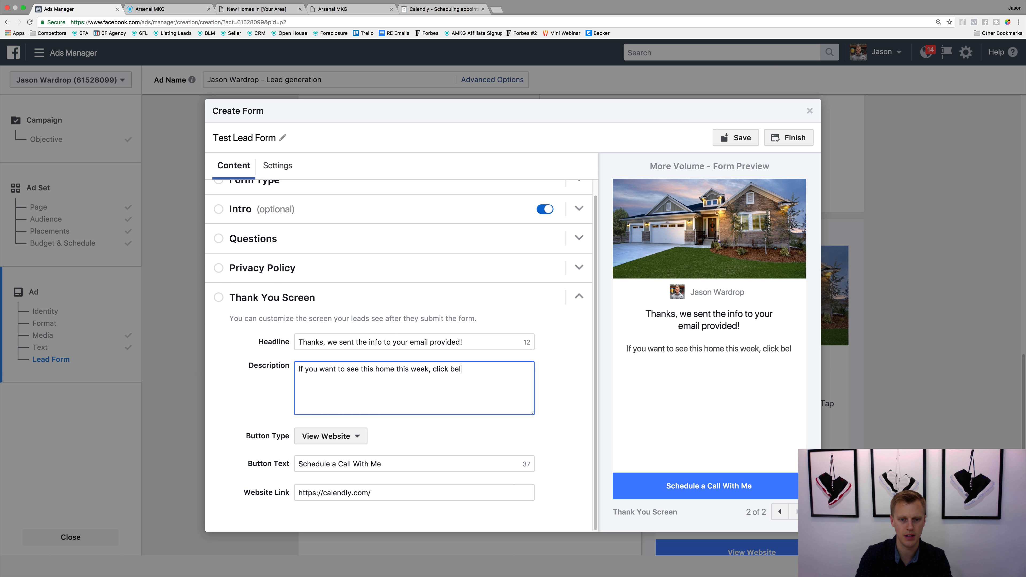
pyautogui.write('ow to schedule a s')
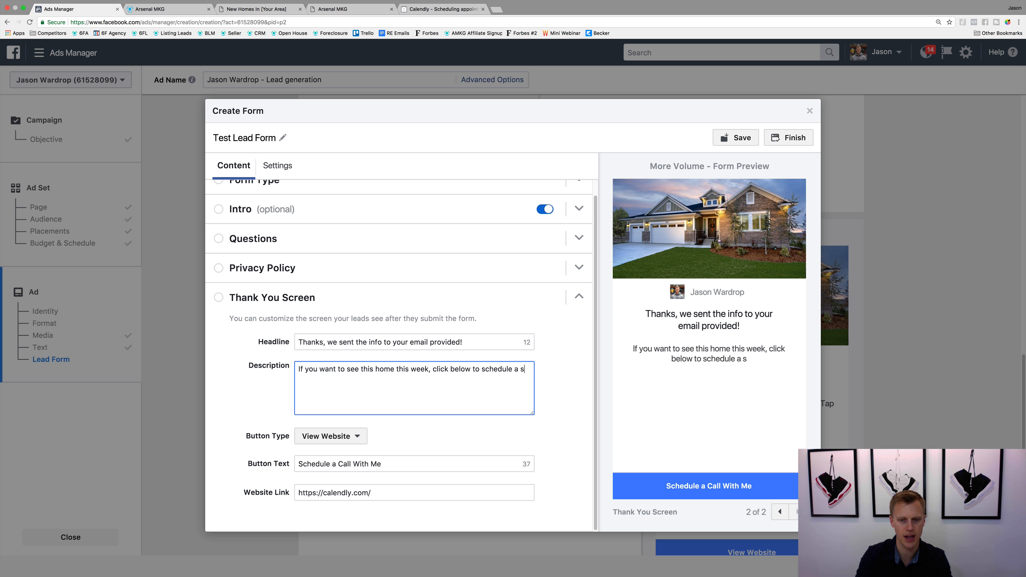
pyautogui.write('howing with me...')
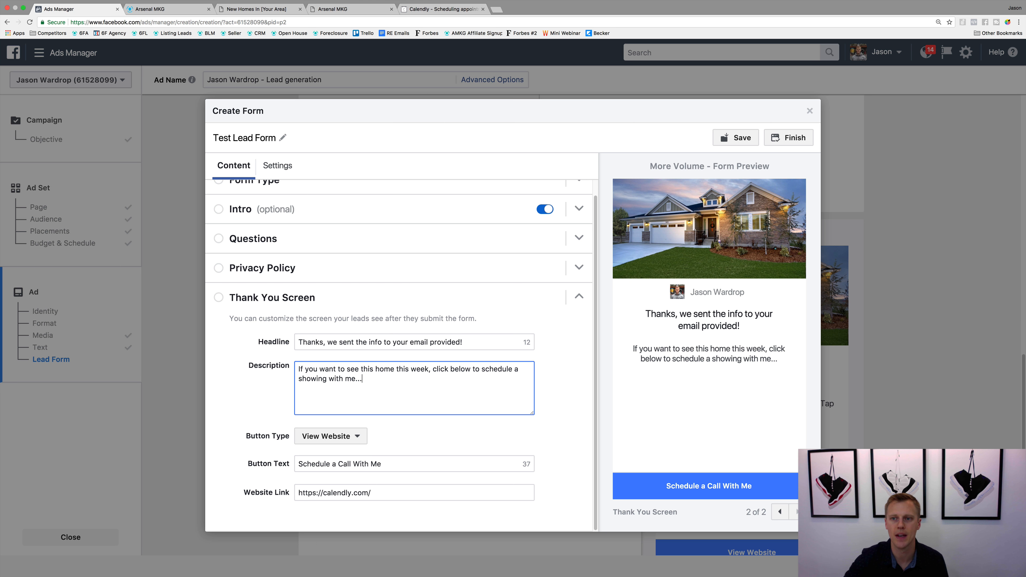
# Step: Check the form page and the thank you screen in the form preview
pyautogui.scroll(1, 372, 354)
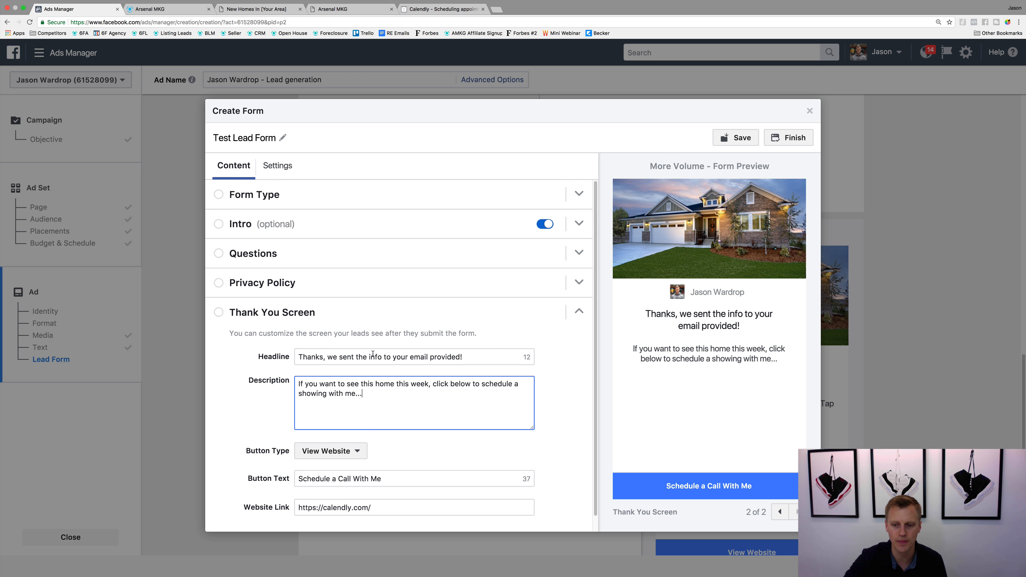
pyautogui.click(782, 513)
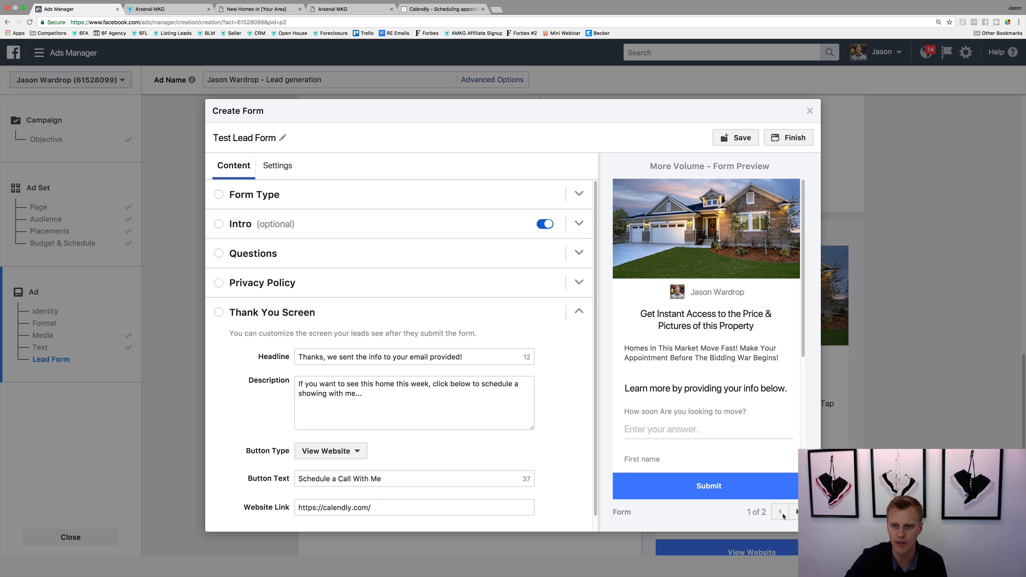
pyautogui.click(796, 513)
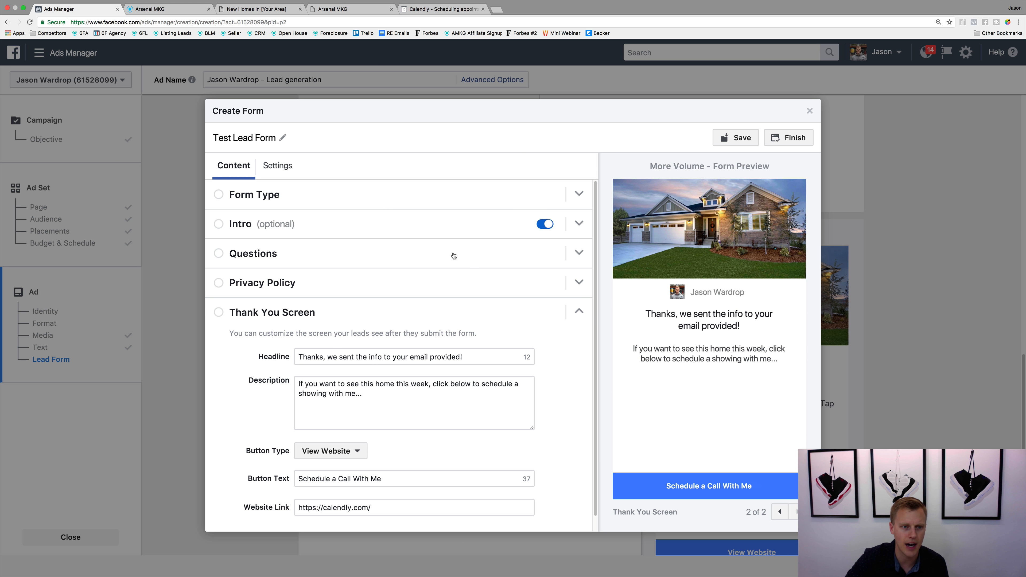
# Step: Delete the custom question "How soon Are you looking to move?" from the form's questions section
pyautogui.click(571, 261)
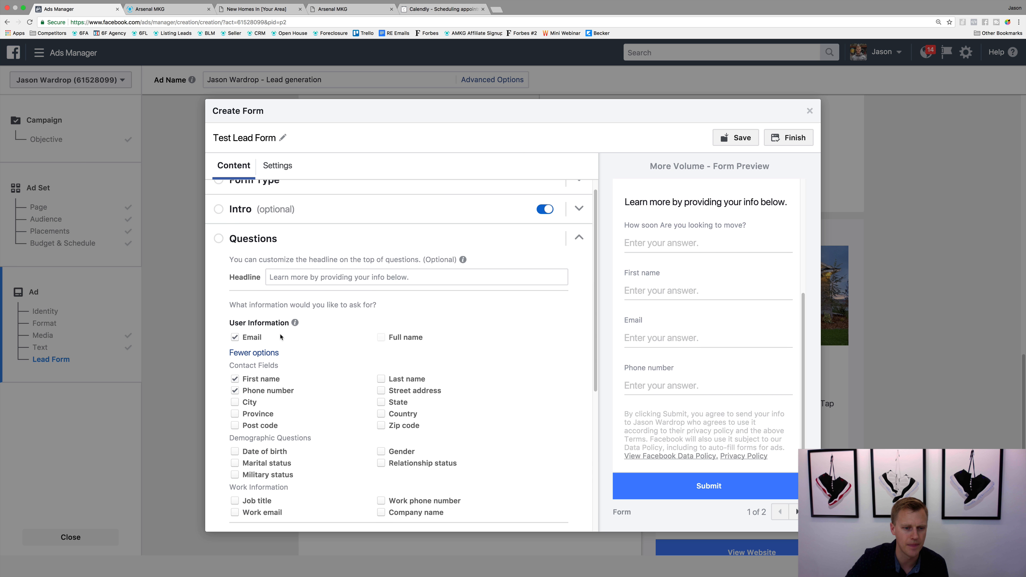
pyautogui.scroll(-5, 283, 335)
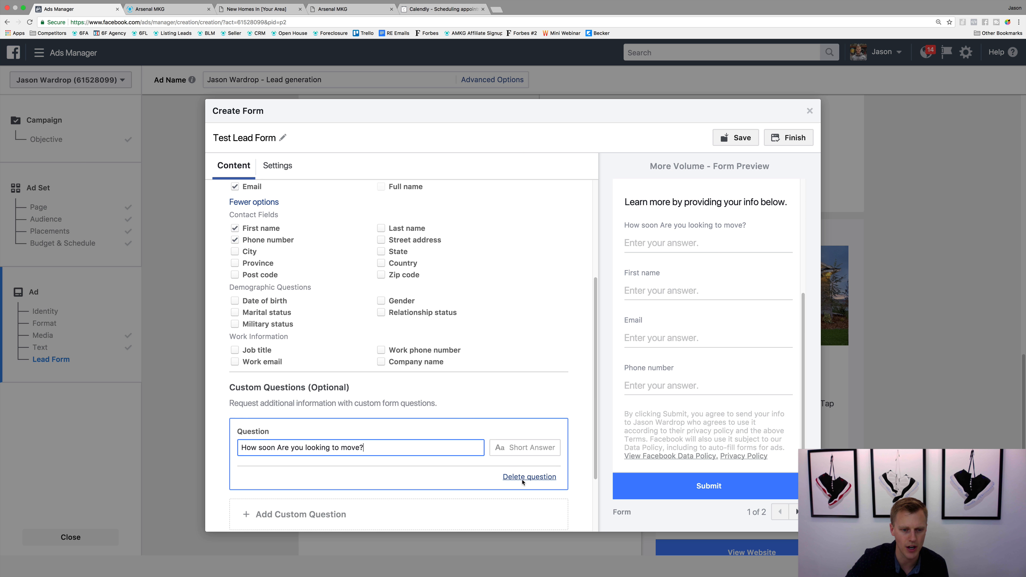
pyautogui.click(529, 480)
pyautogui.scroll(3, 544, 388)
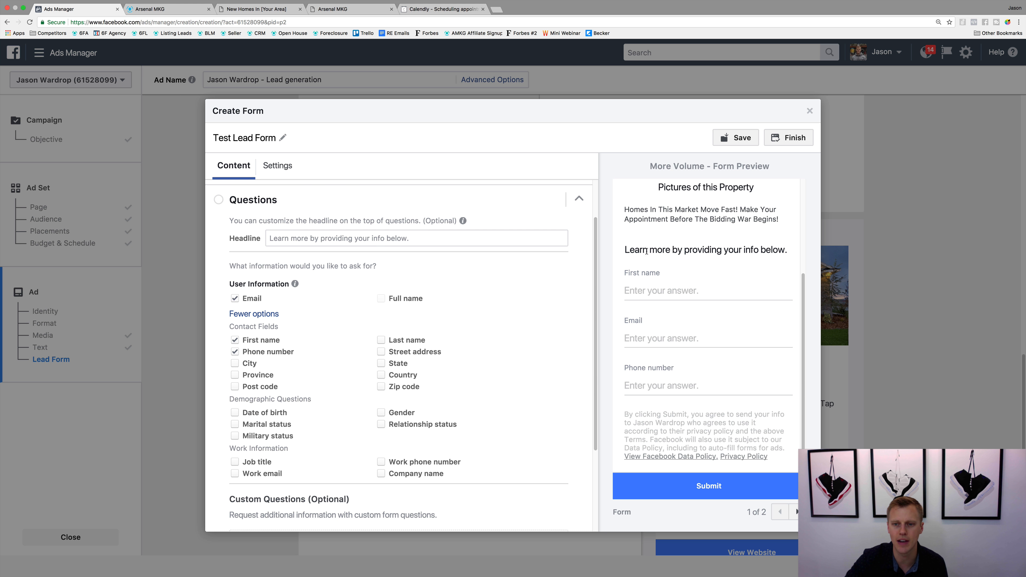
# Step: Examine the previewed form from its intro through the contact fields, and its thank you screen
pyautogui.scroll(4, 646, 251)
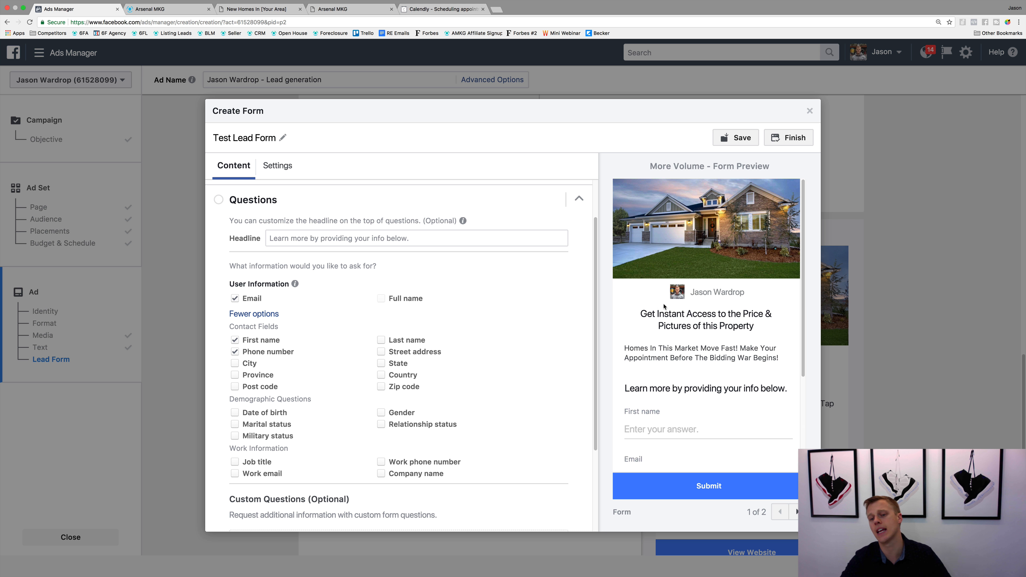
pyautogui.scroll(-2, 683, 347)
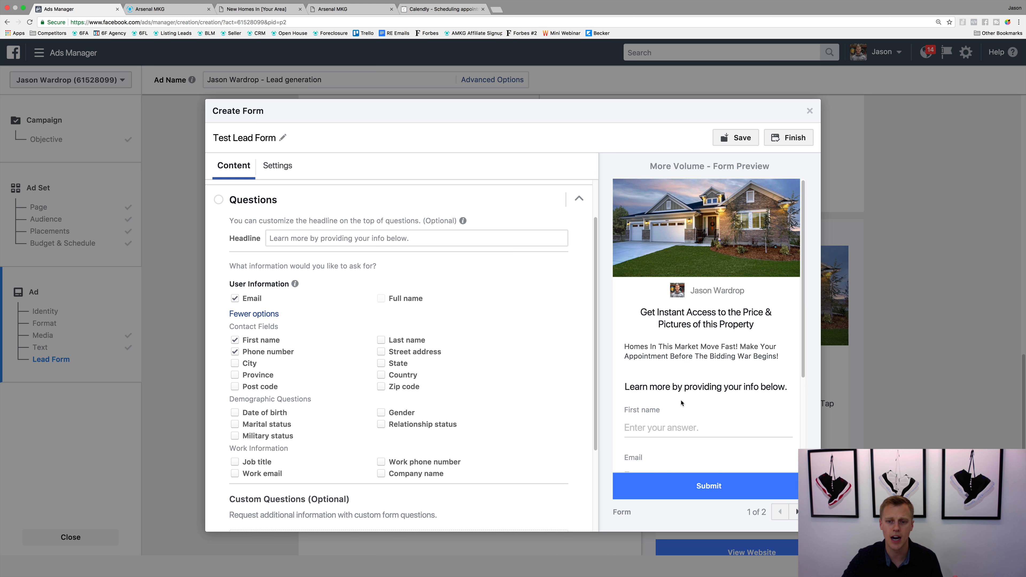
pyautogui.scroll(-2, 666, 348)
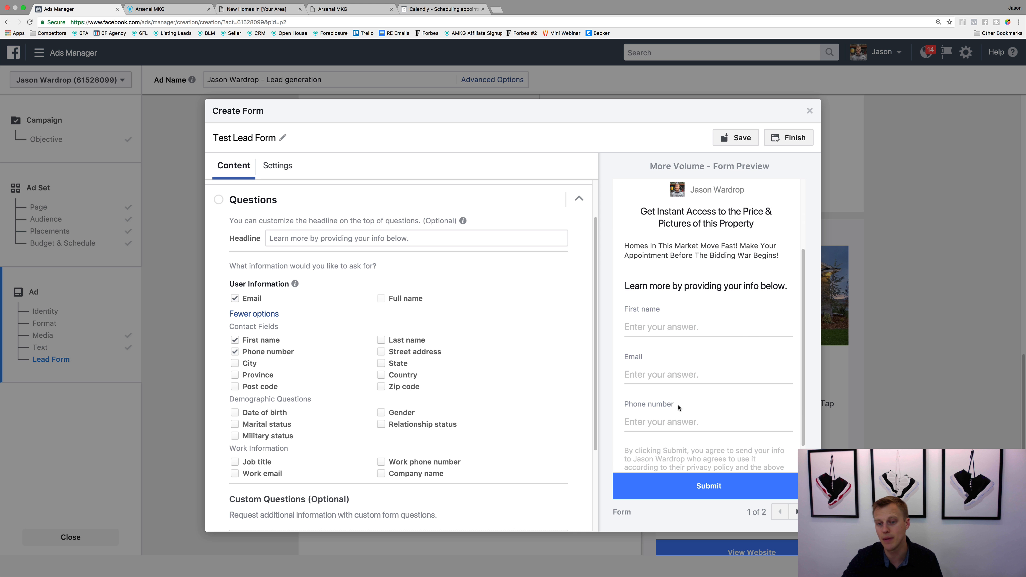
pyautogui.click(795, 512)
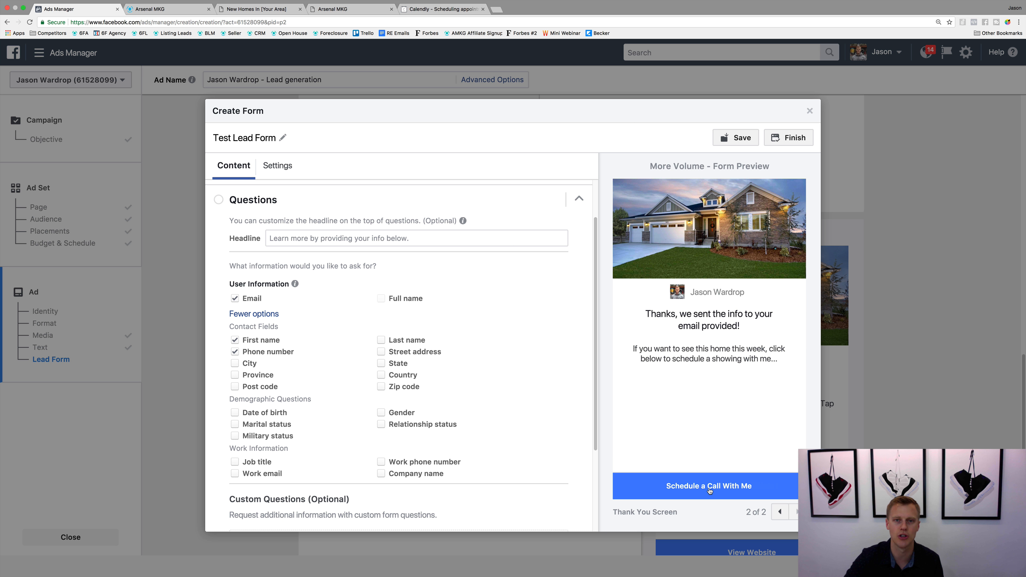
# Step: View the Calendly scheduling site in its browser tab and return to Ads Manager
pyautogui.click(443, 8)
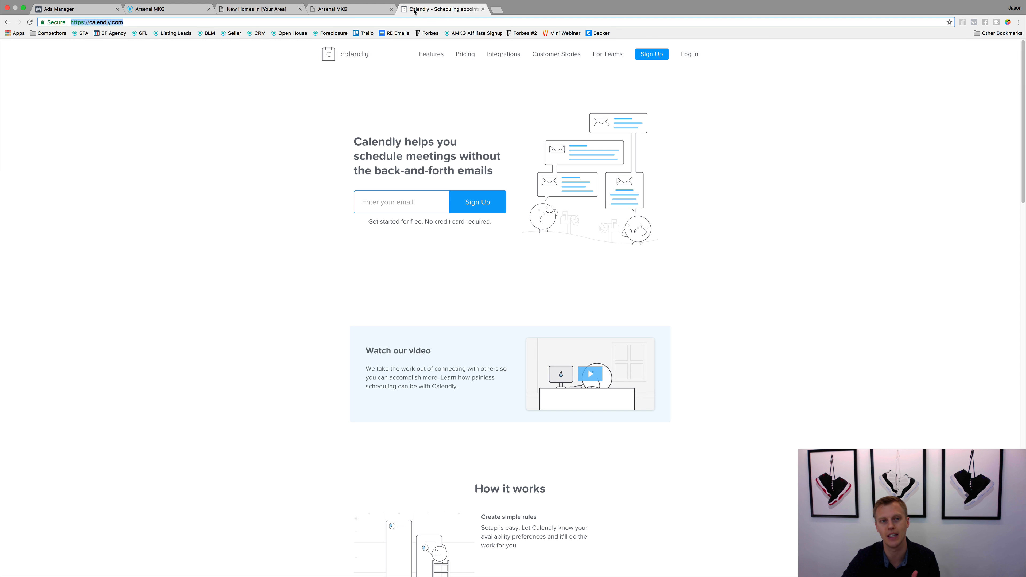
pyautogui.click(353, 23)
pyautogui.click(58, 10)
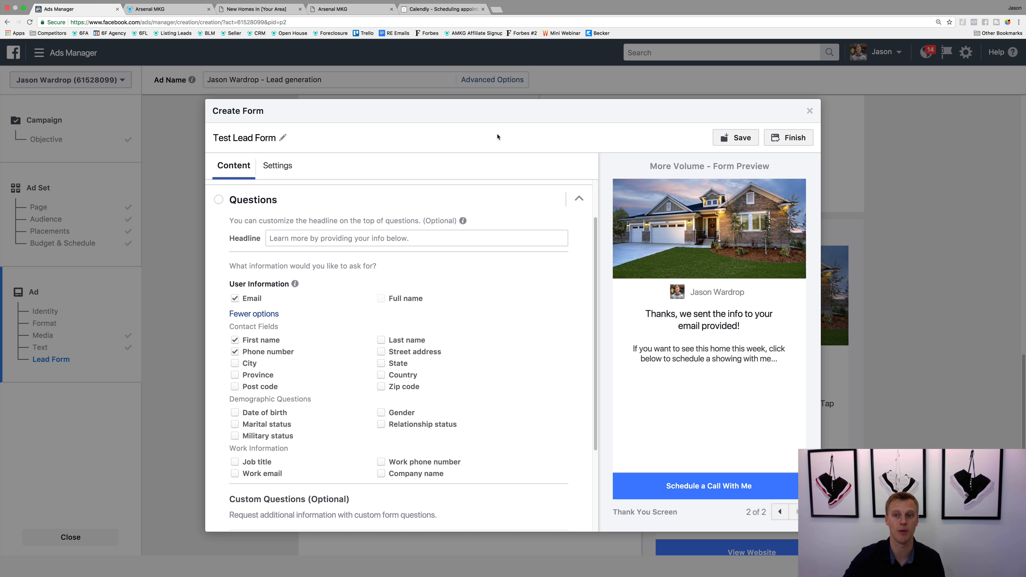
# Step: Finish the Test Lead Form and check its pages in the form preview of the ad's lead form section
pyautogui.click(790, 138)
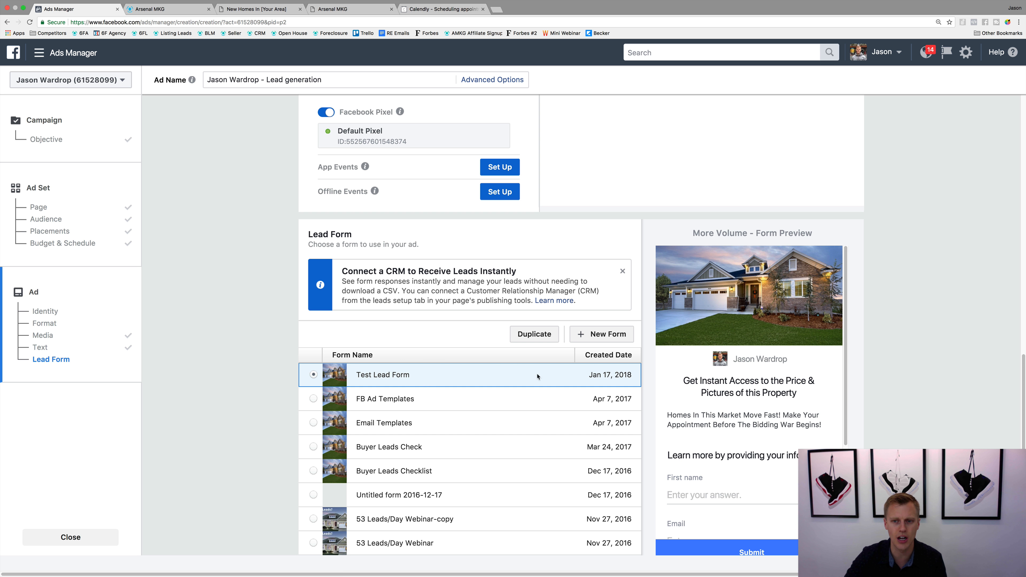
pyautogui.scroll(-5, 640, 358)
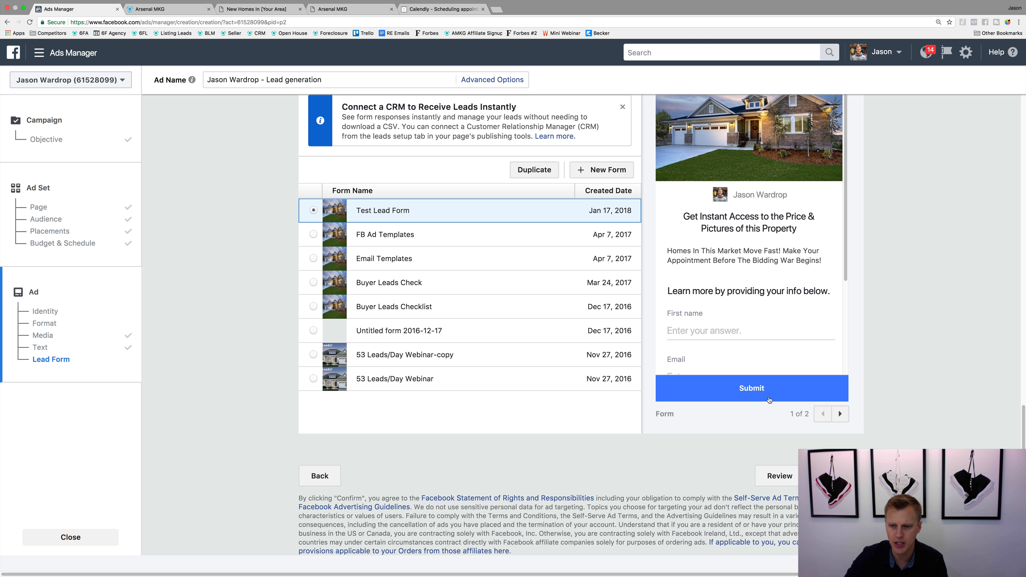
pyautogui.click(840, 413)
pyautogui.click(822, 413)
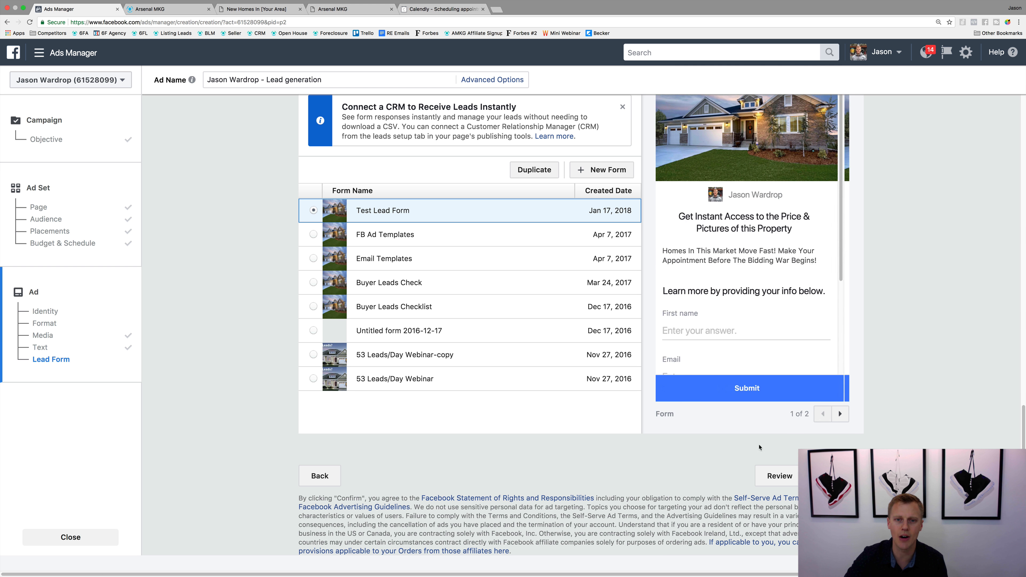
pyautogui.scroll(3, 686, 434)
pyautogui.scroll(-5, 810, 377)
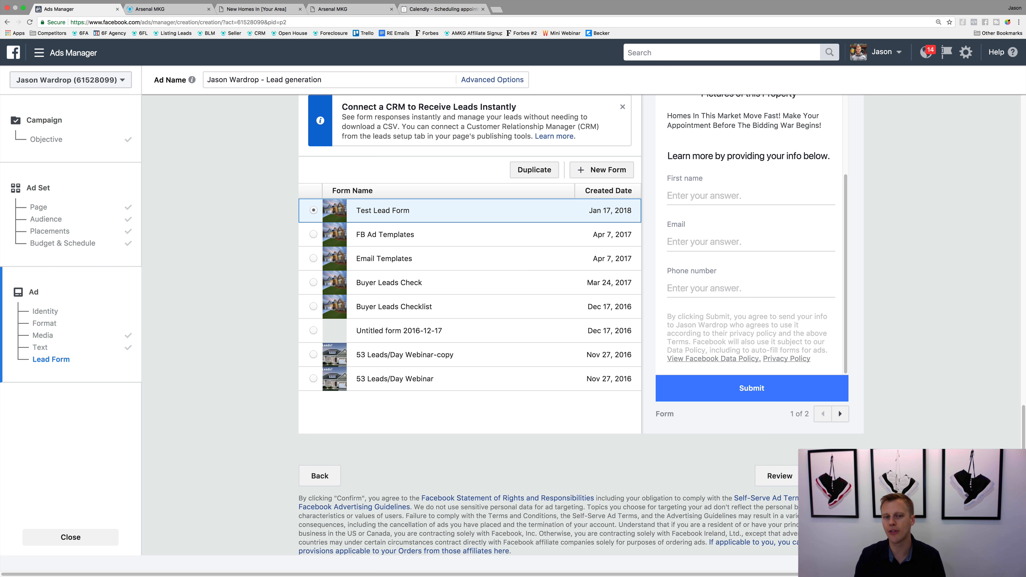
# Step: Review the ad's lead form selection, format, image, text and conversion tracking settings
pyautogui.scroll(15, 606, 339)
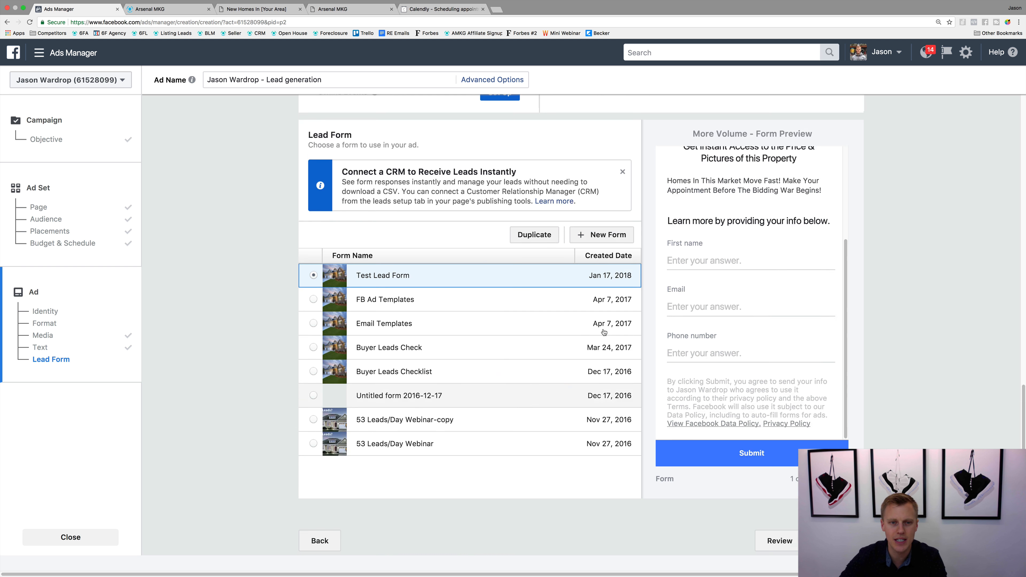
pyautogui.scroll(8, 606, 339)
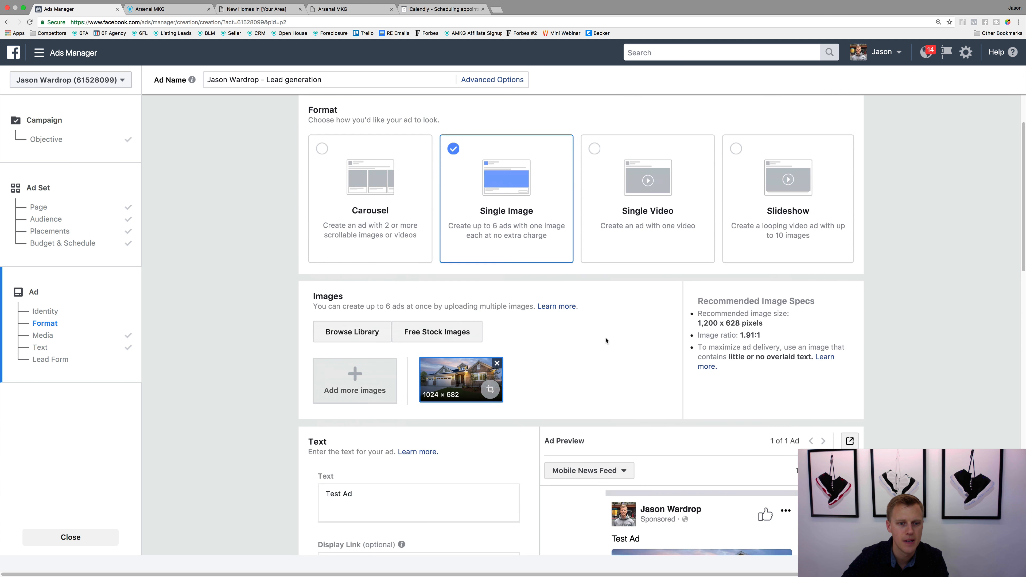
pyautogui.scroll(-10, 607, 341)
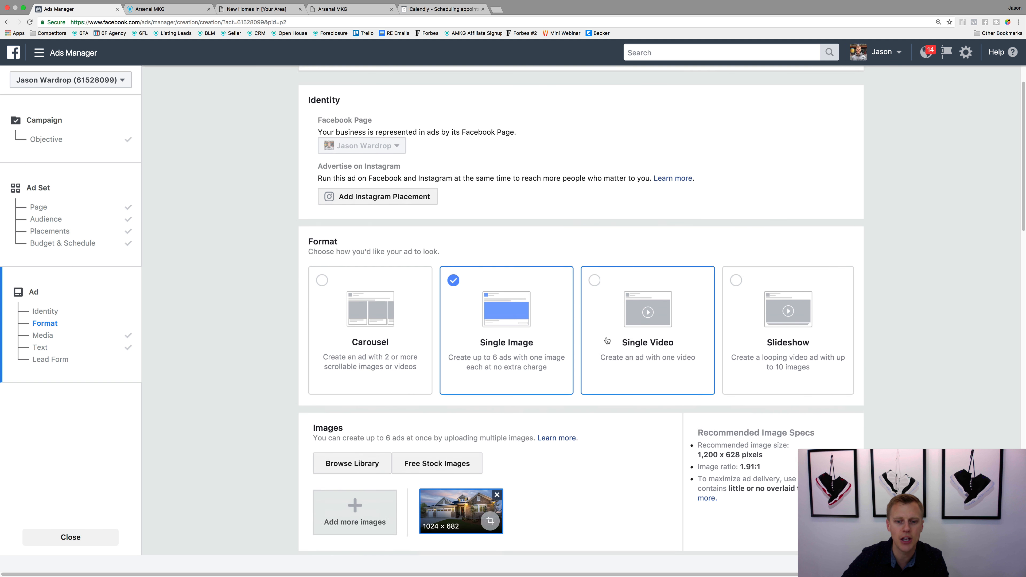
pyautogui.scroll(-8, 593, 321)
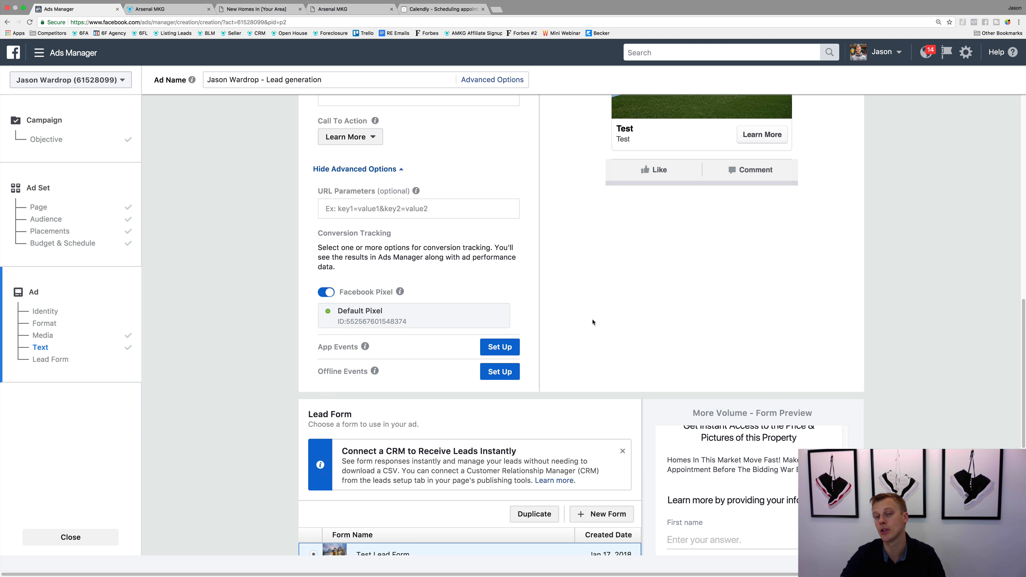
pyautogui.scroll(8, 593, 322)
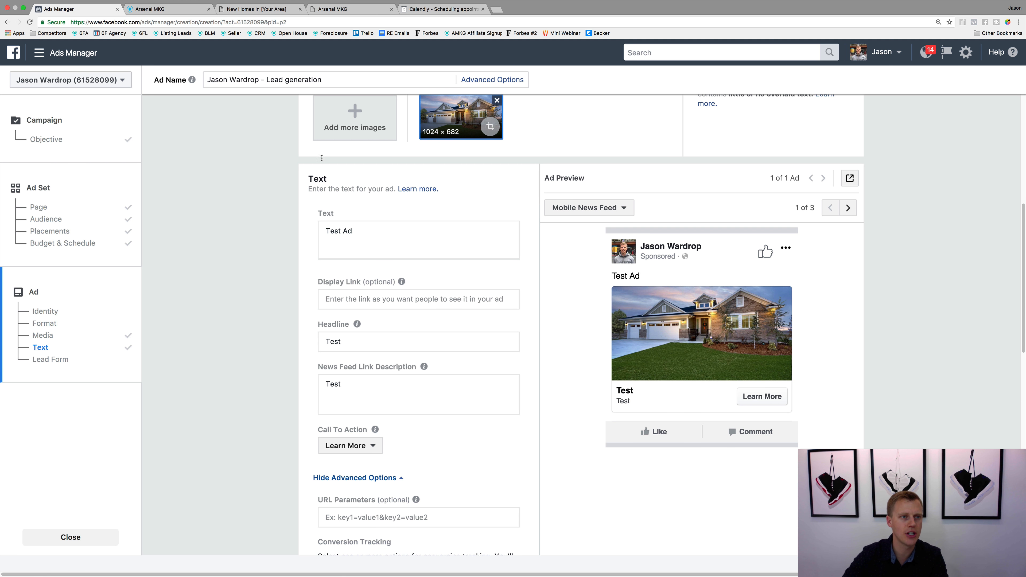
# Step: Leave the unfinished ad for the Ads Manager reports and view the lead download of an existing campaign's ad
pyautogui.click(39, 53)
pyautogui.click(55, 116)
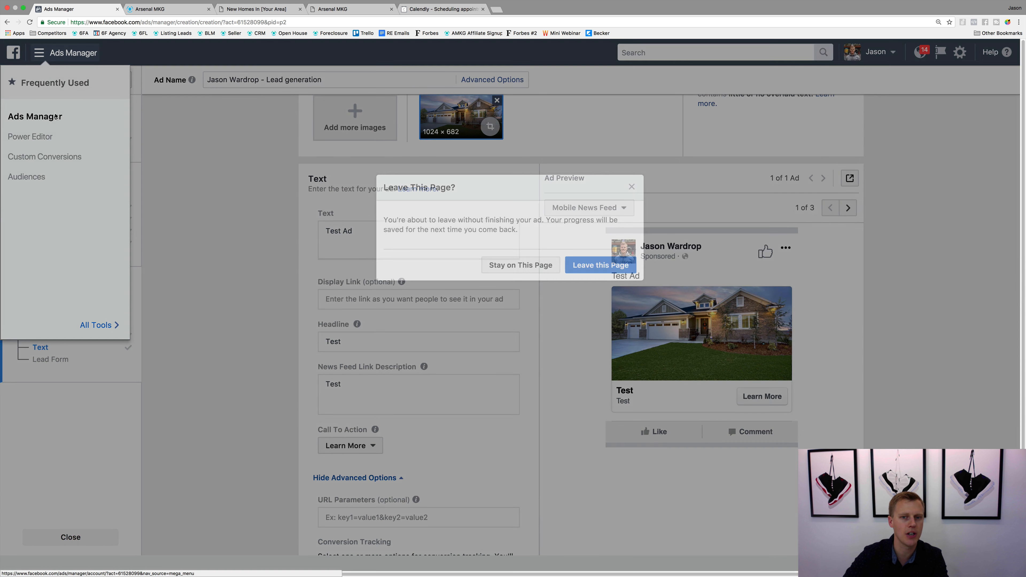
pyautogui.click(600, 270)
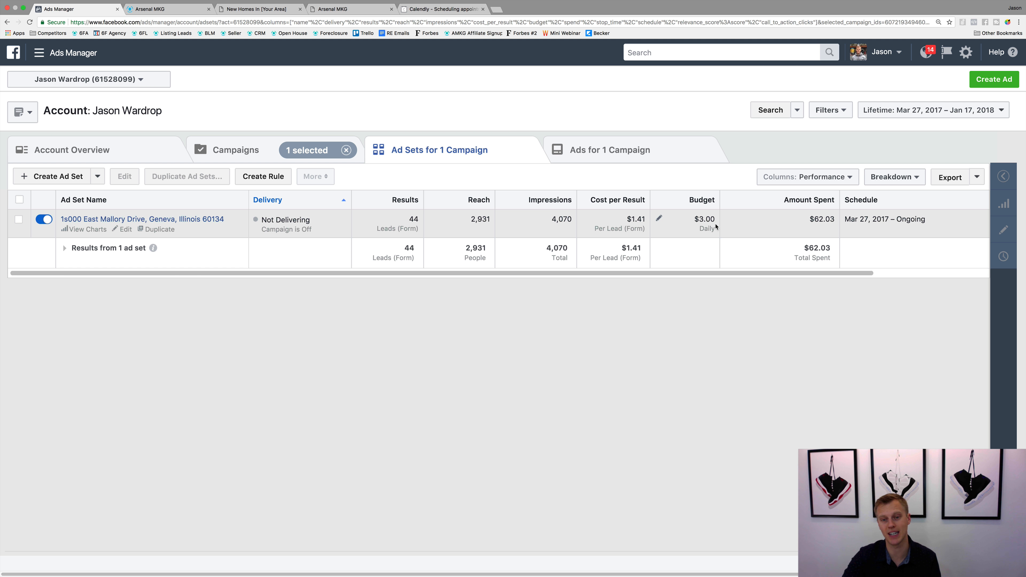
pyautogui.click(173, 221)
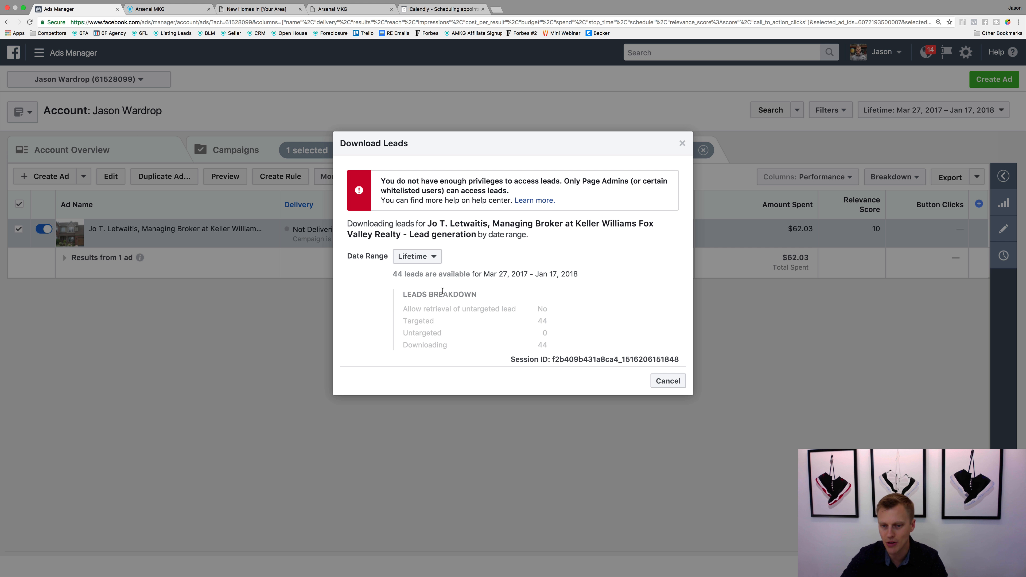
pyautogui.click(682, 145)
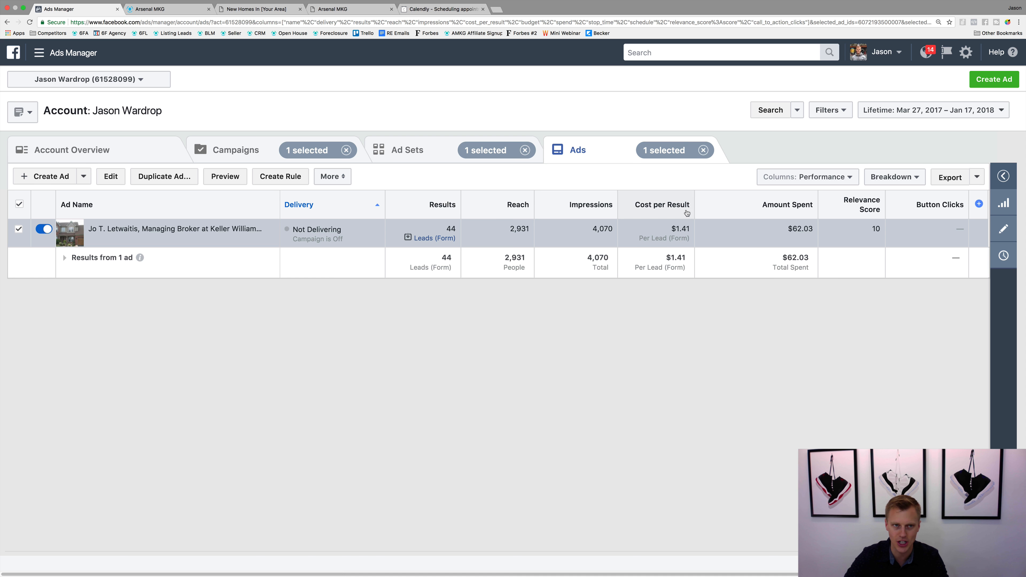
# Step: Switch to Arsenal MKG and set up a Facebook Page Lead Ad that captures leads from the advertiser's own page
pyautogui.click(165, 9)
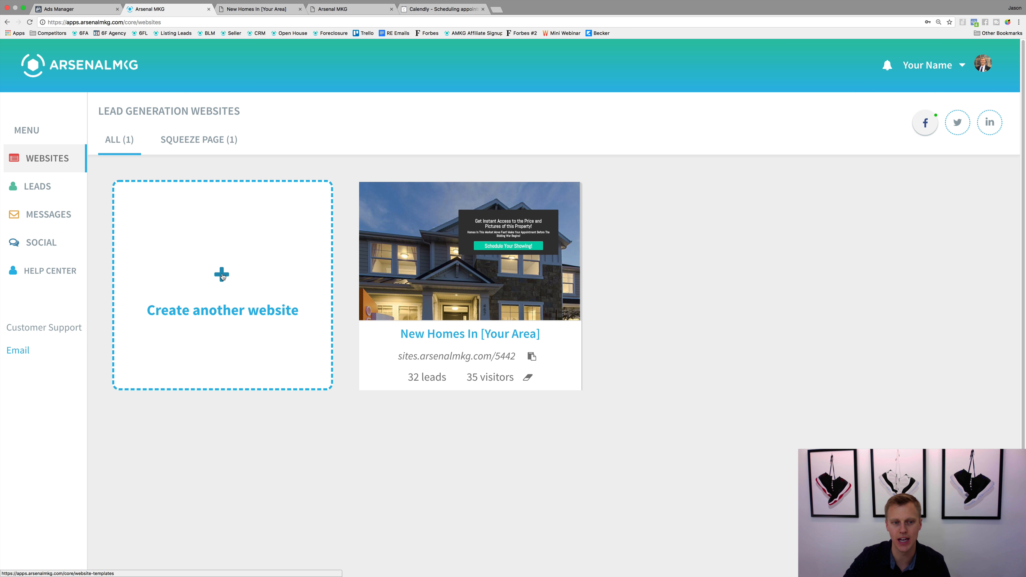
pyautogui.click(222, 276)
pyautogui.scroll(-20, 124, 353)
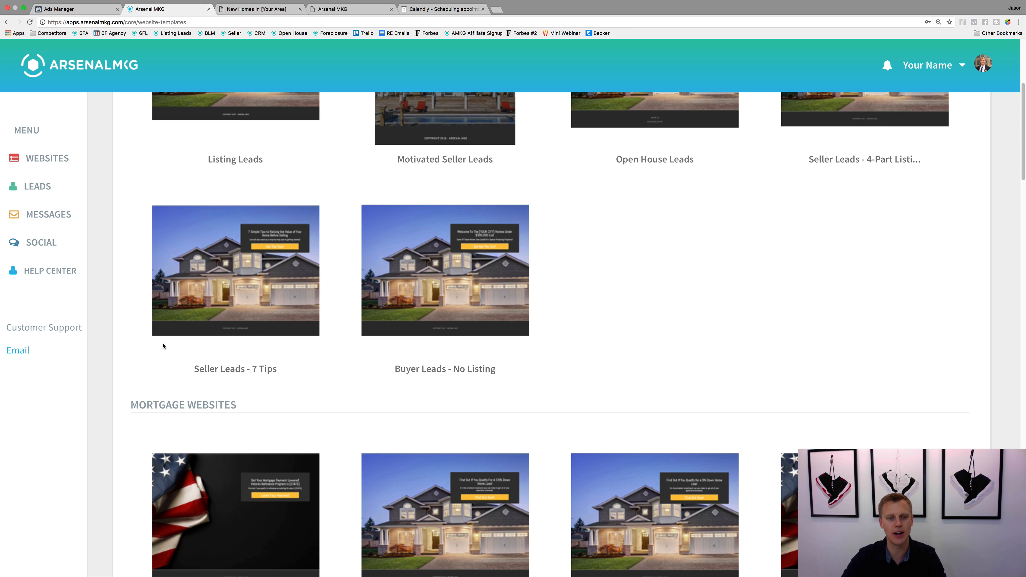
pyautogui.scroll(-20, 240, 316)
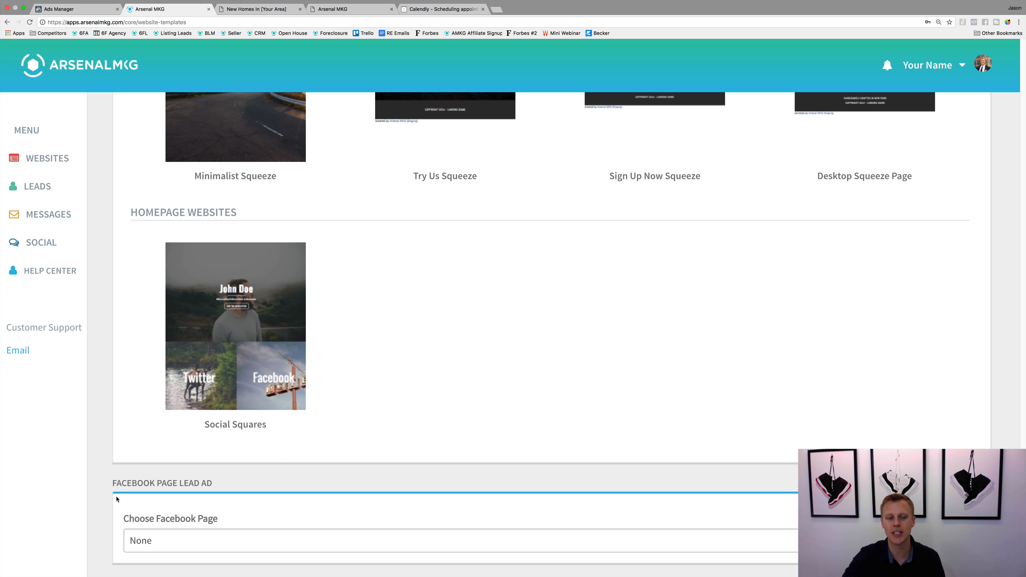
pyautogui.moveTo(112, 485); pyautogui.dragTo(218, 488)
pyautogui.click(219, 489)
pyautogui.click(204, 542)
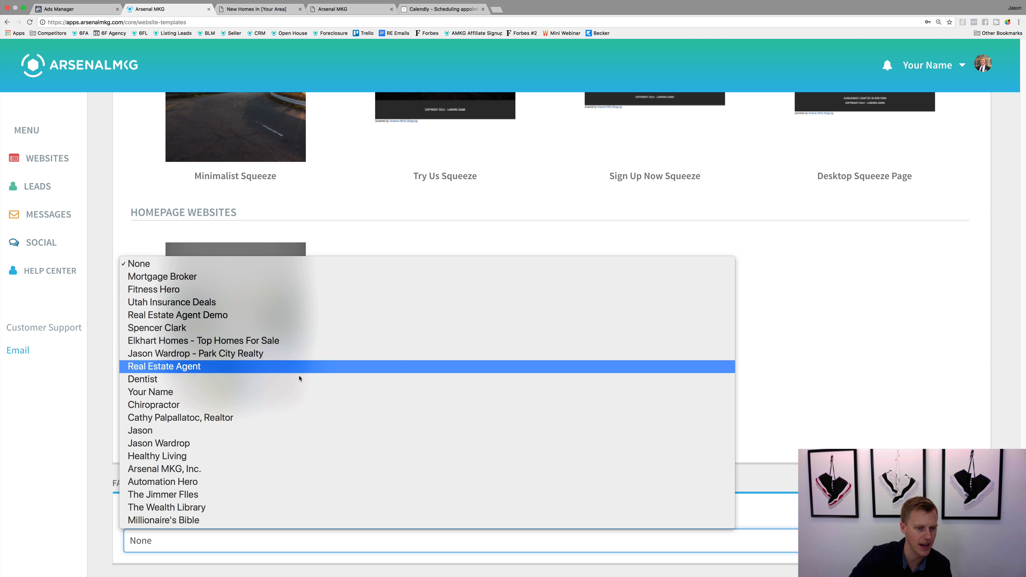
pyautogui.click(286, 444)
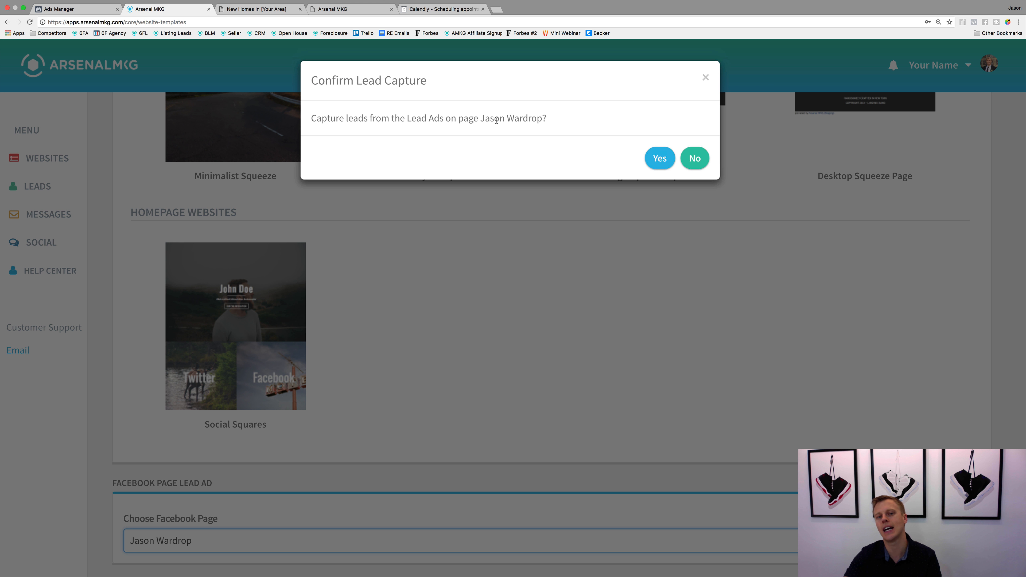
pyautogui.click(660, 159)
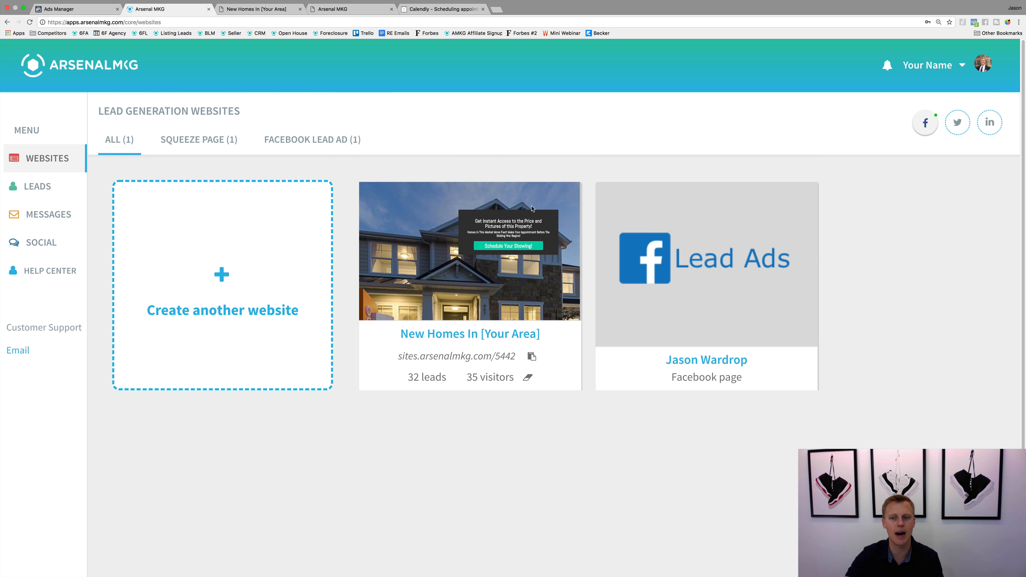
# Step: Examine the newest Listing Leads contact in the leads list, including its message sequence, tags and email history
pyautogui.moveTo(694, 233)
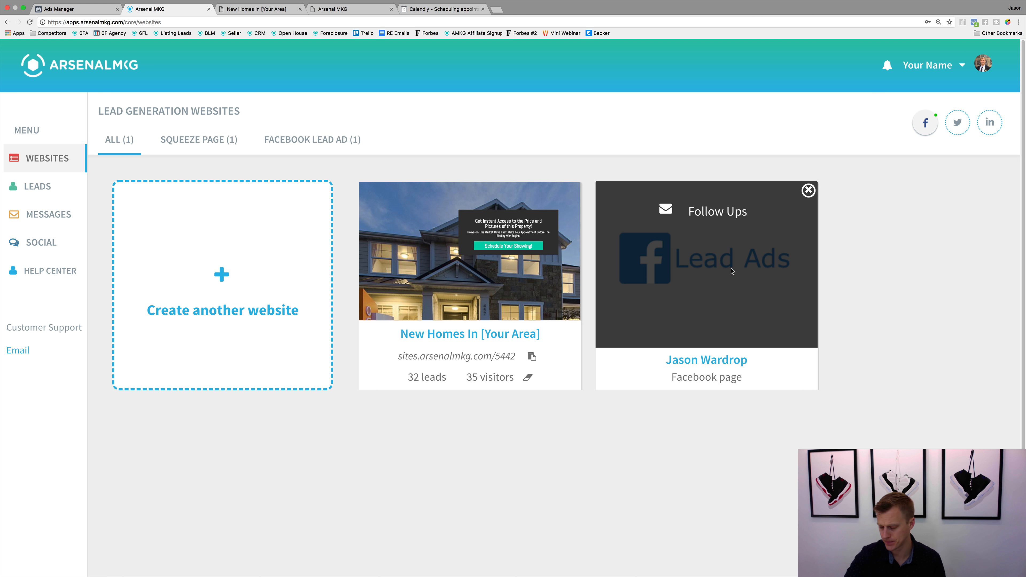
pyautogui.click(38, 188)
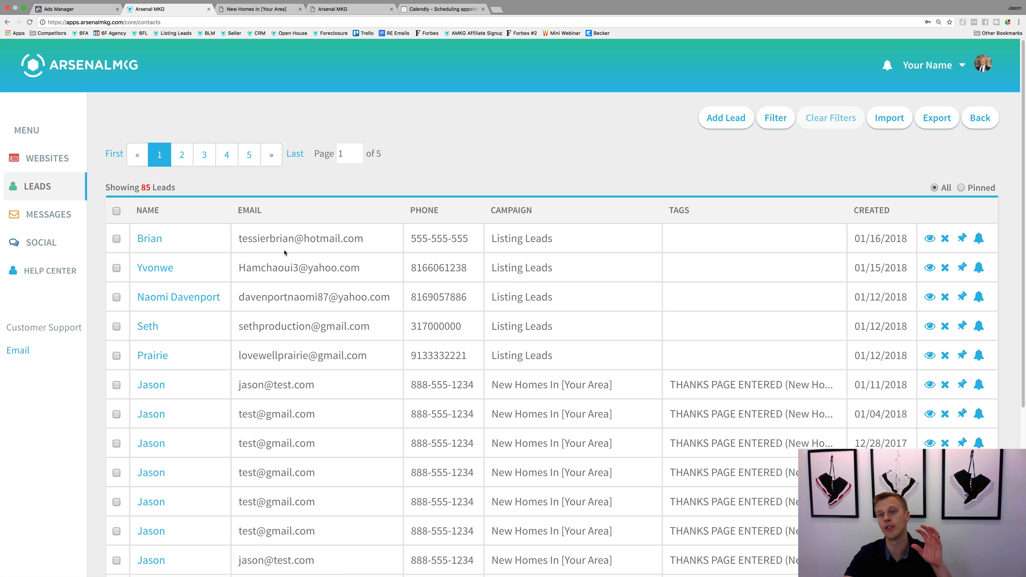
pyautogui.click(156, 238)
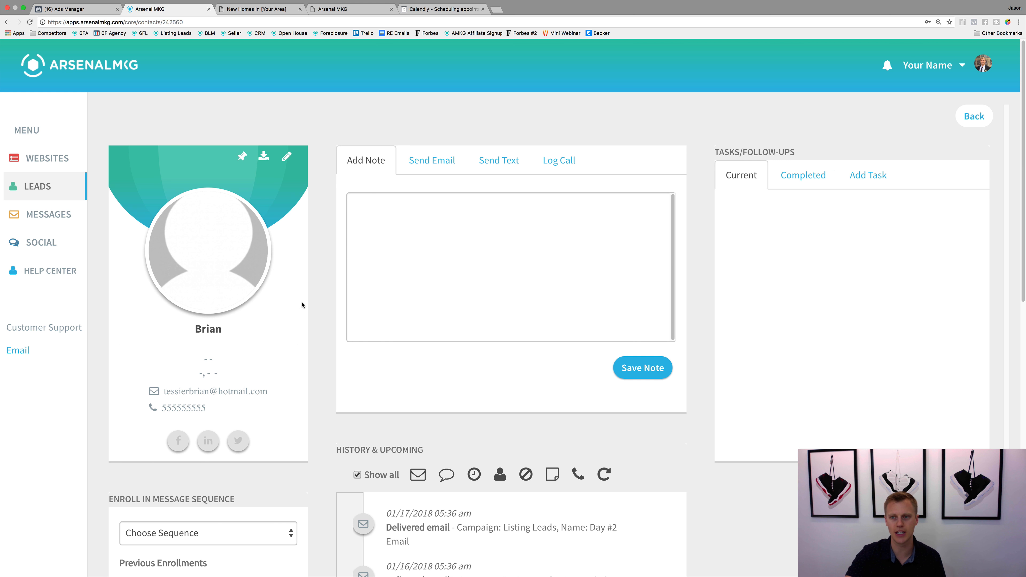
pyautogui.scroll(-2, 301, 302)
pyautogui.scroll(-8, 301, 304)
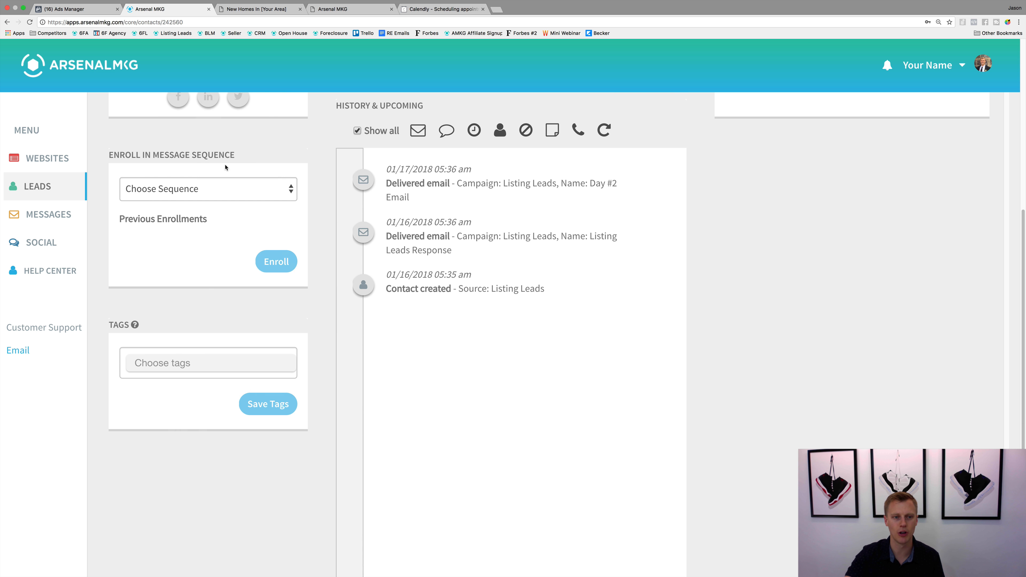
pyautogui.scroll(6, 423, 298)
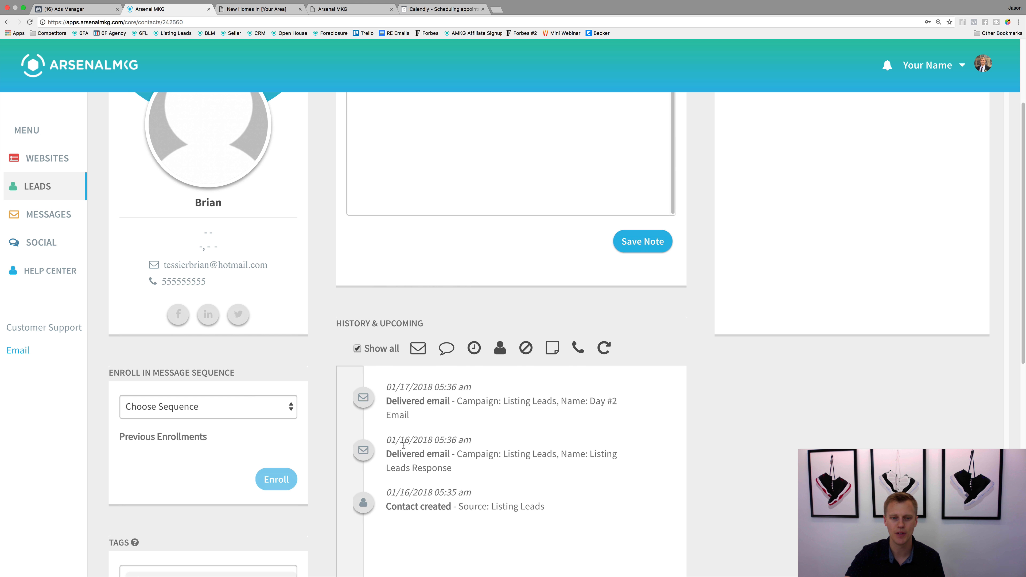
pyautogui.scroll(4, 446, 404)
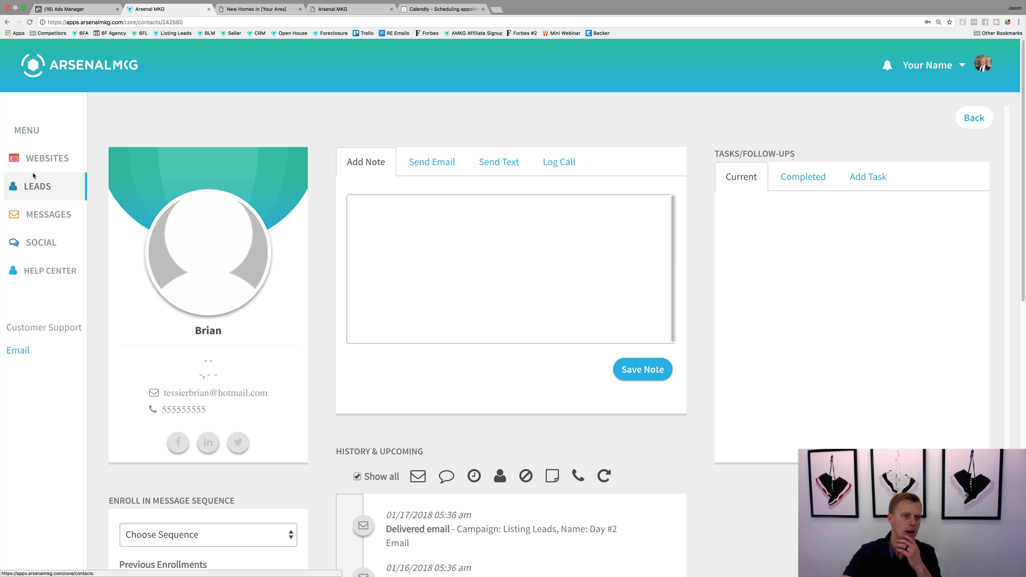
# Step: Open the follow-up message editor for the Facebook Lead Ads entry among the lead generation websites
pyautogui.click(36, 162)
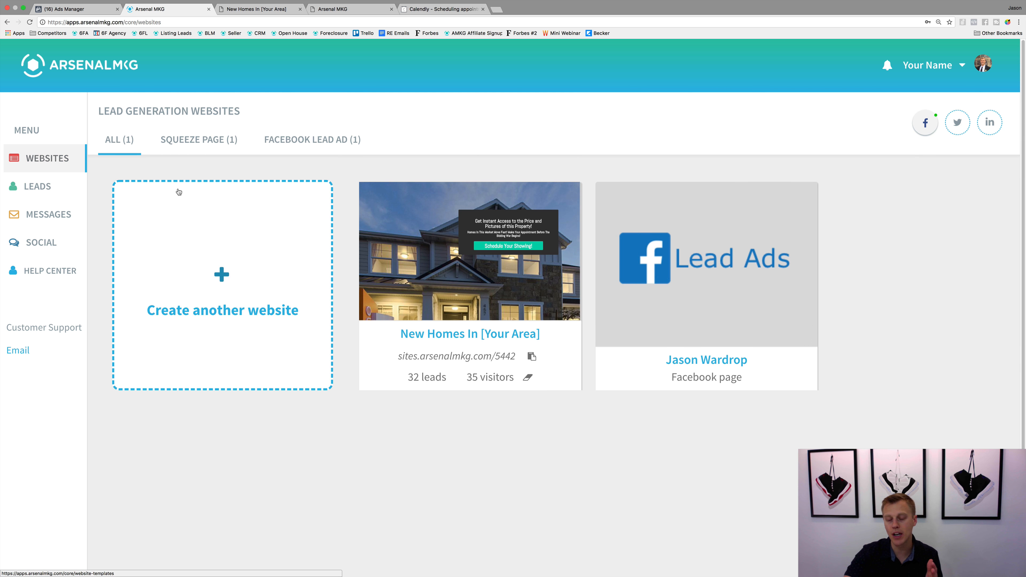
pyautogui.click(710, 215)
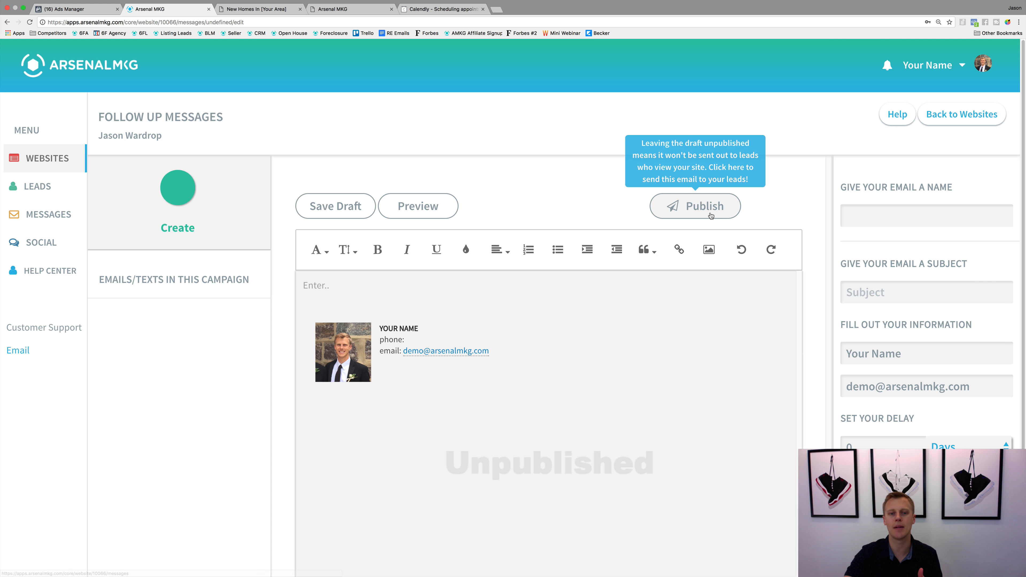